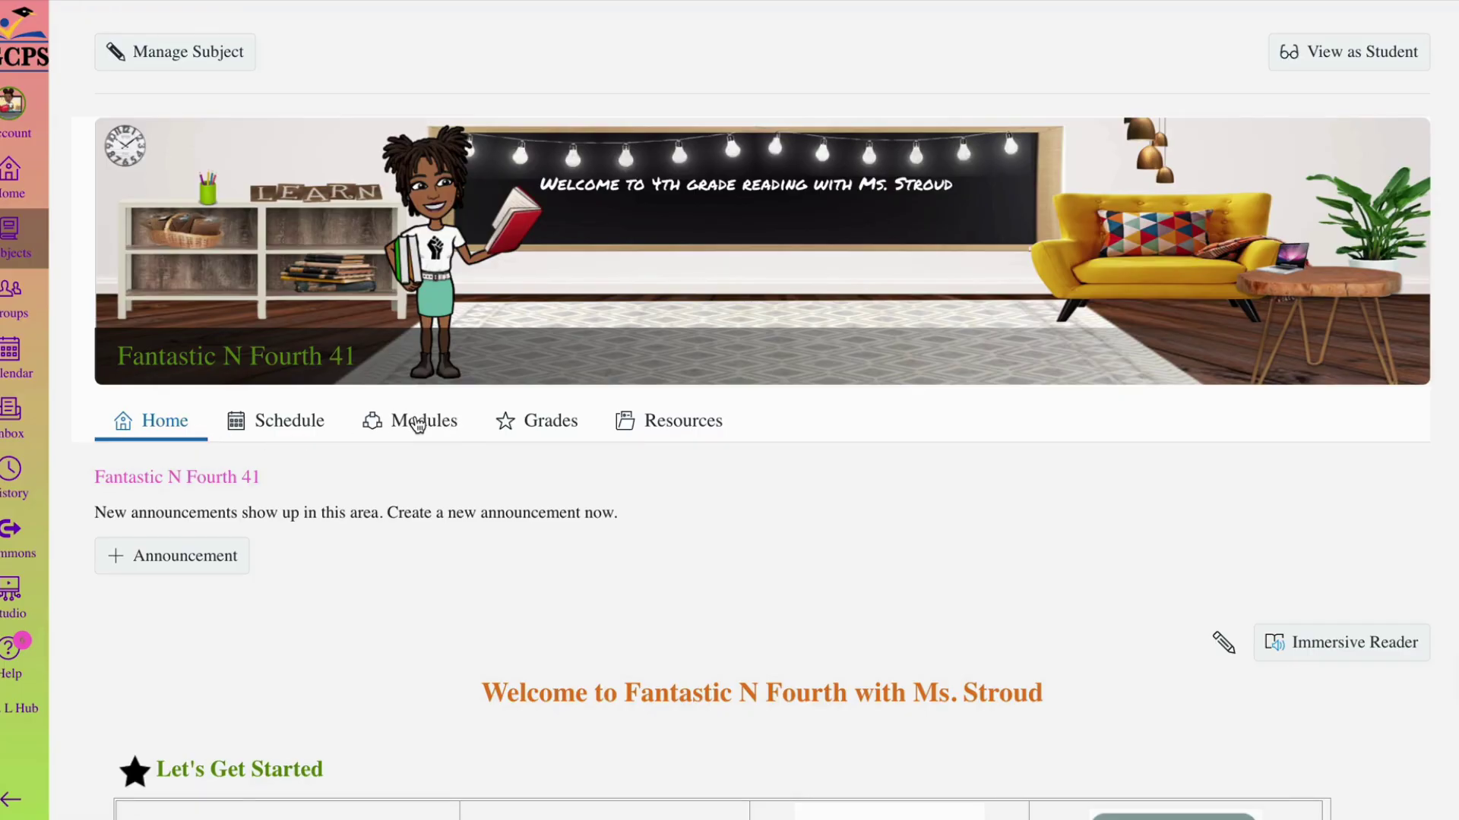
- Add a module named "DEMO Assignment in Canvas" to the Fantastic N Fourth 41 subject
left_click(417, 424)
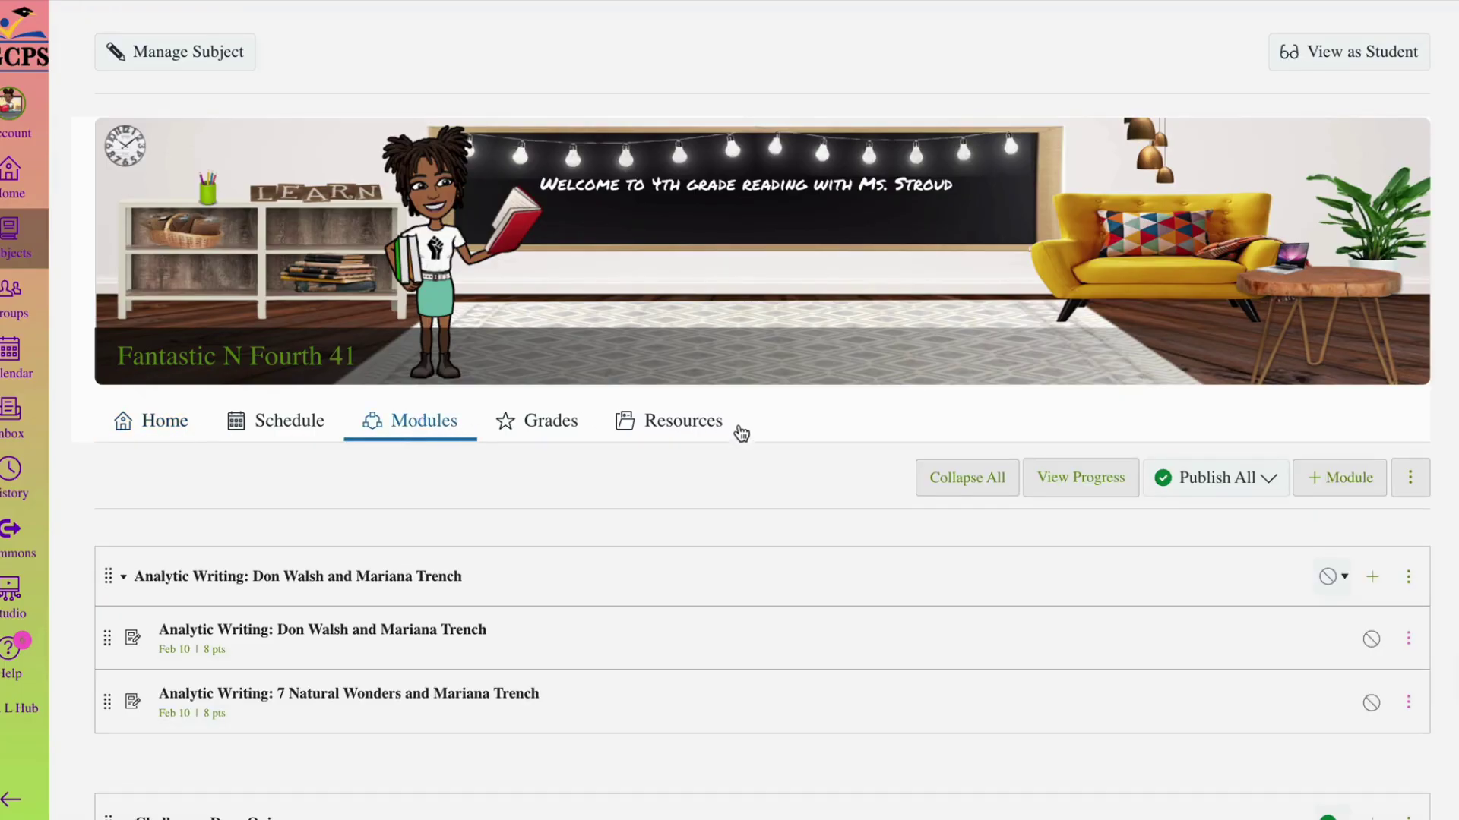
scroll(741, 434, "down", 4)
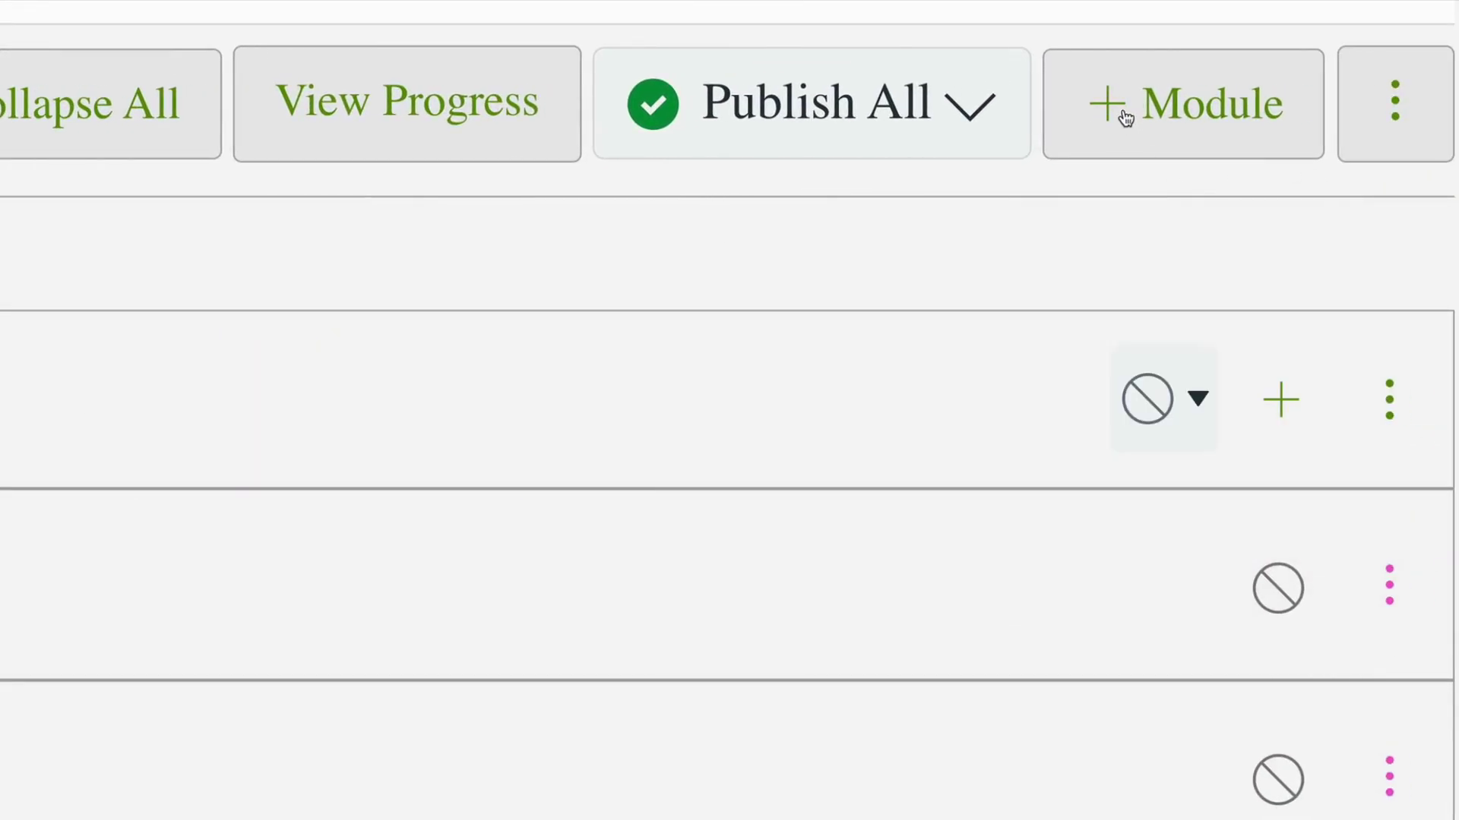
left_click(1114, 107)
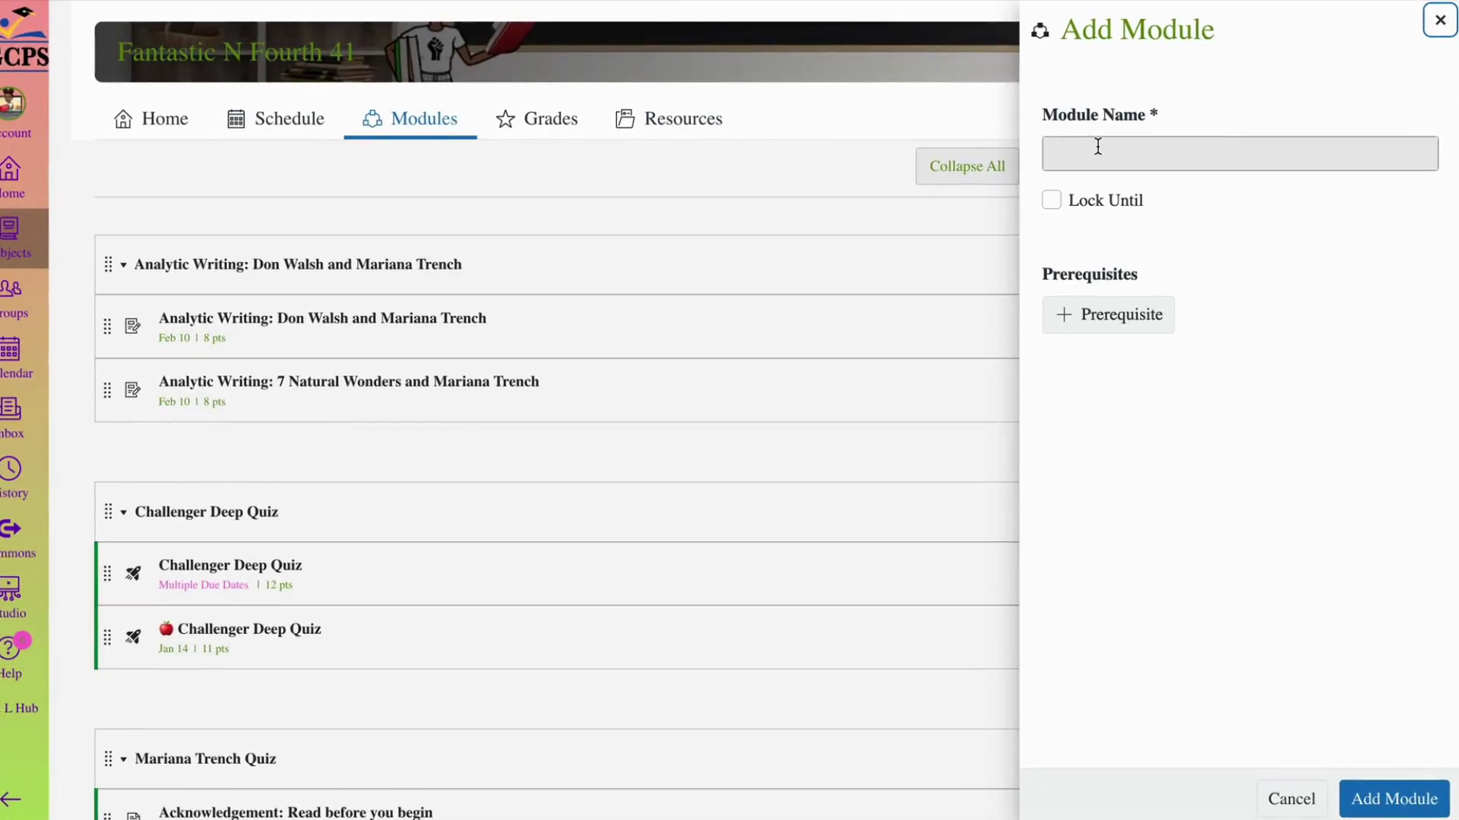
left_click(322, 453)
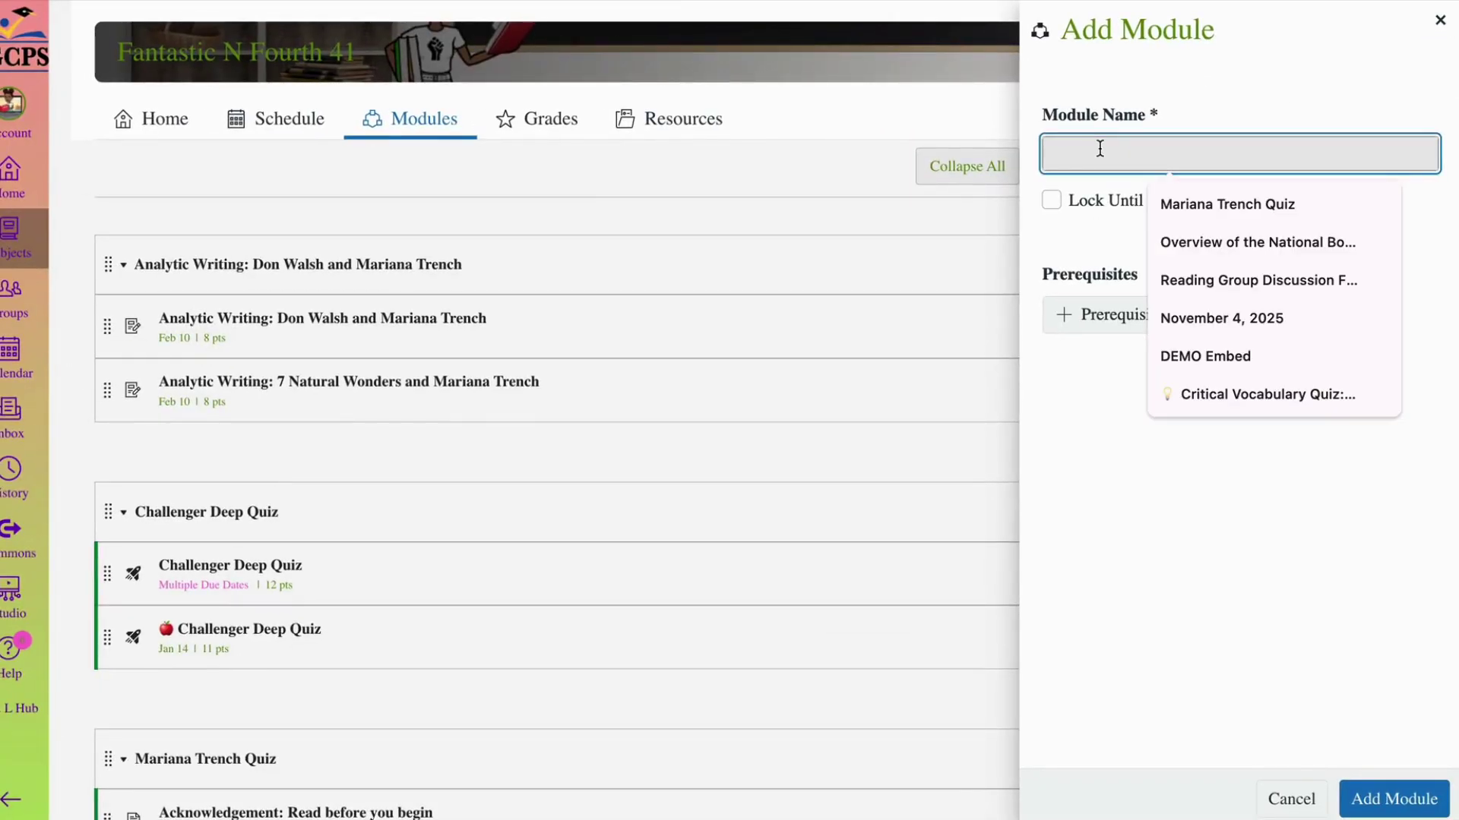
type("DEMO Assignment in Canvas")
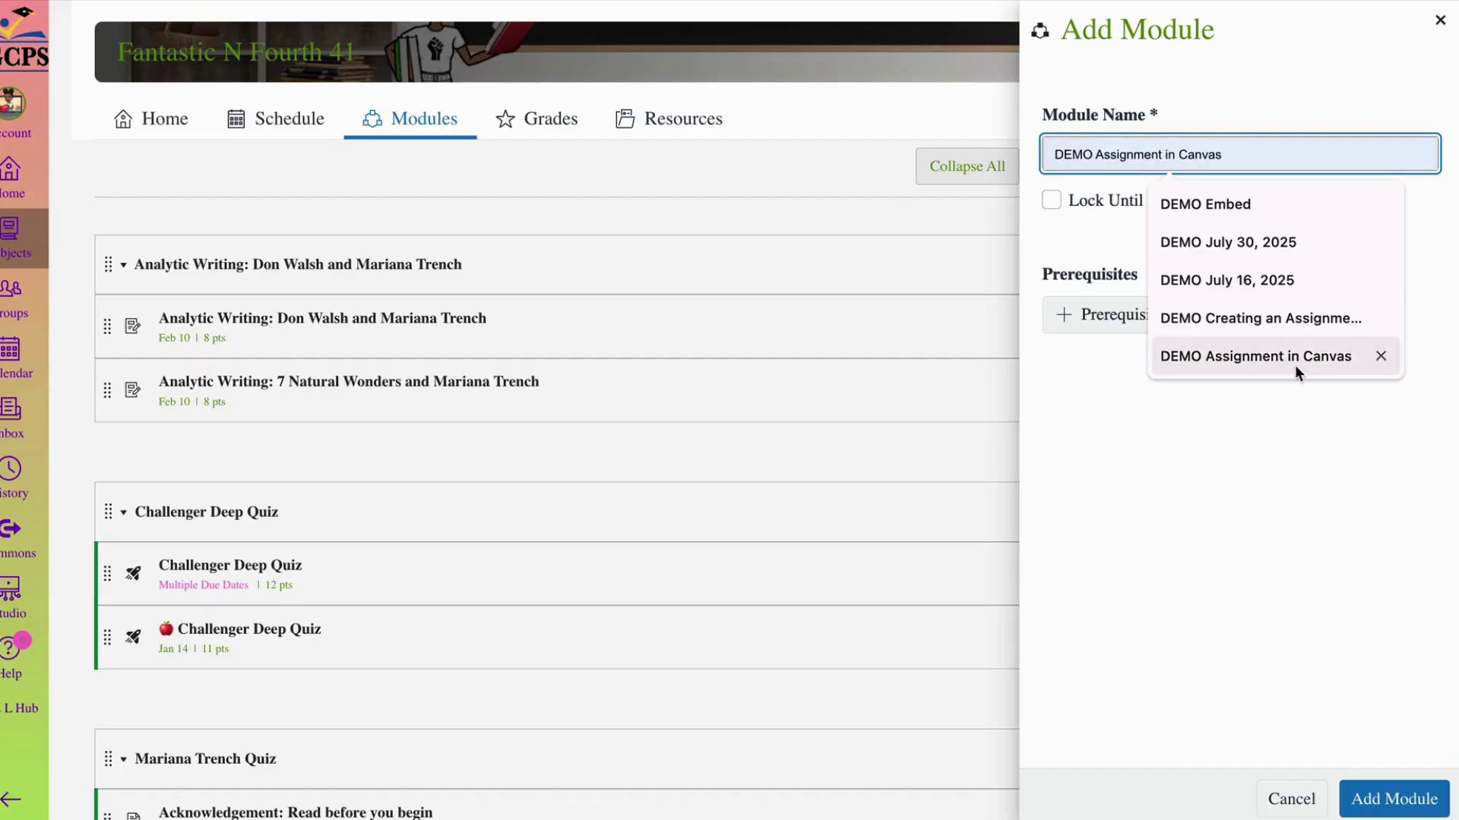
left_click(1294, 361)
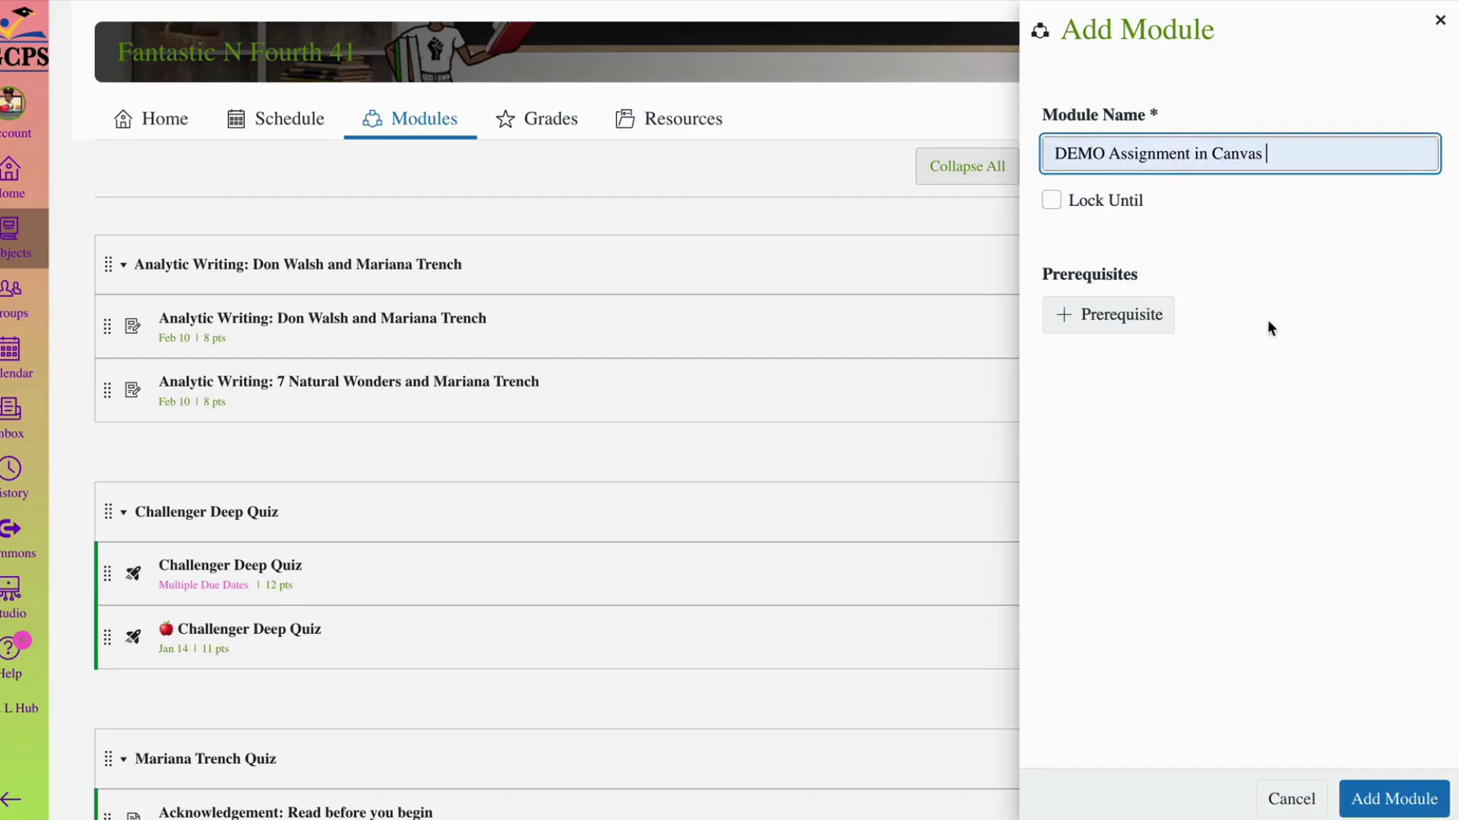
left_click(1398, 799)
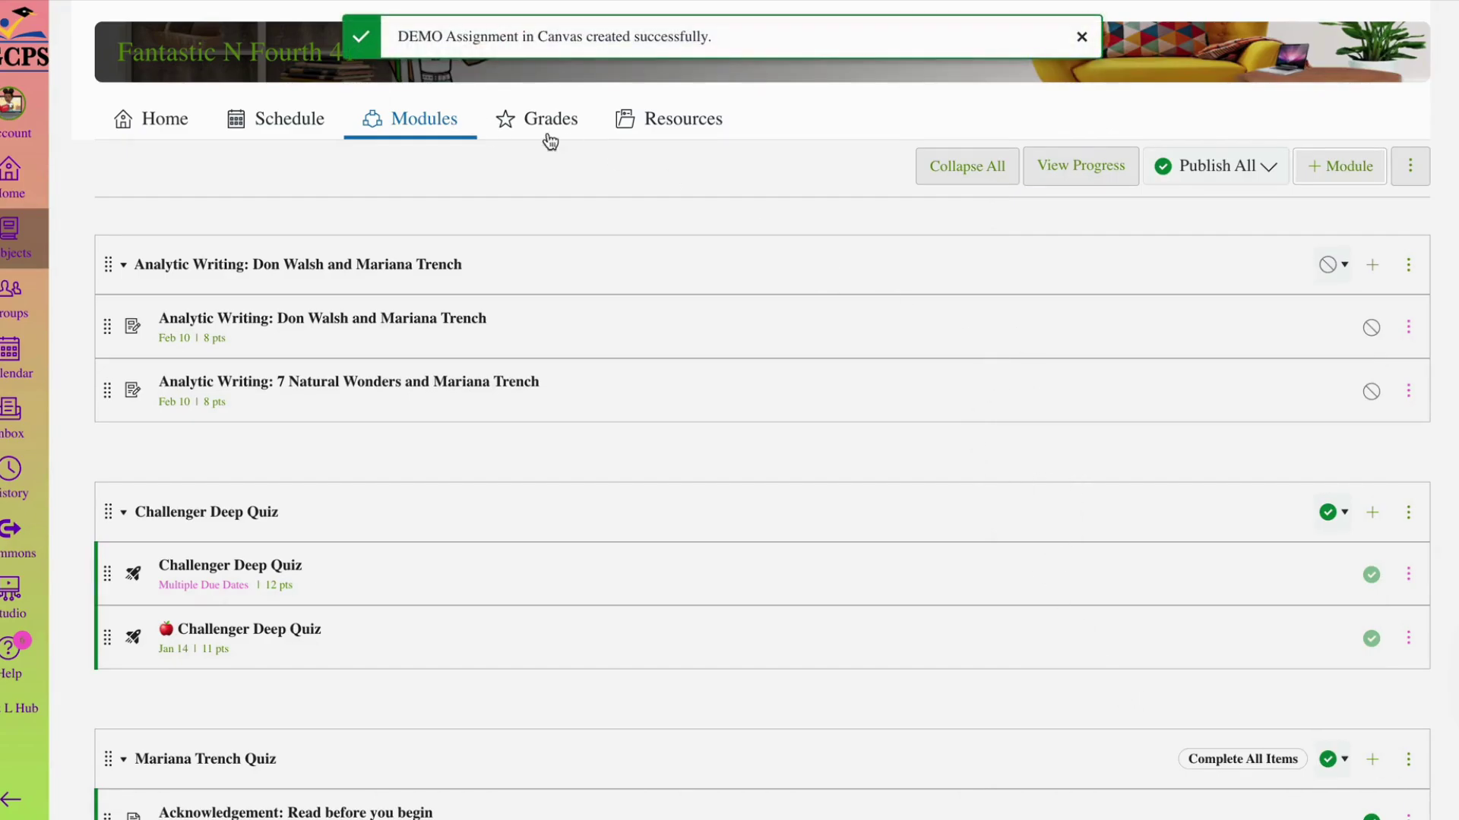
- Move the DEMO Assignment in Canvas module from the end of the module list to its beginning
scroll(693, 417, "down", 15)
scroll(693, 422, "down", 2)
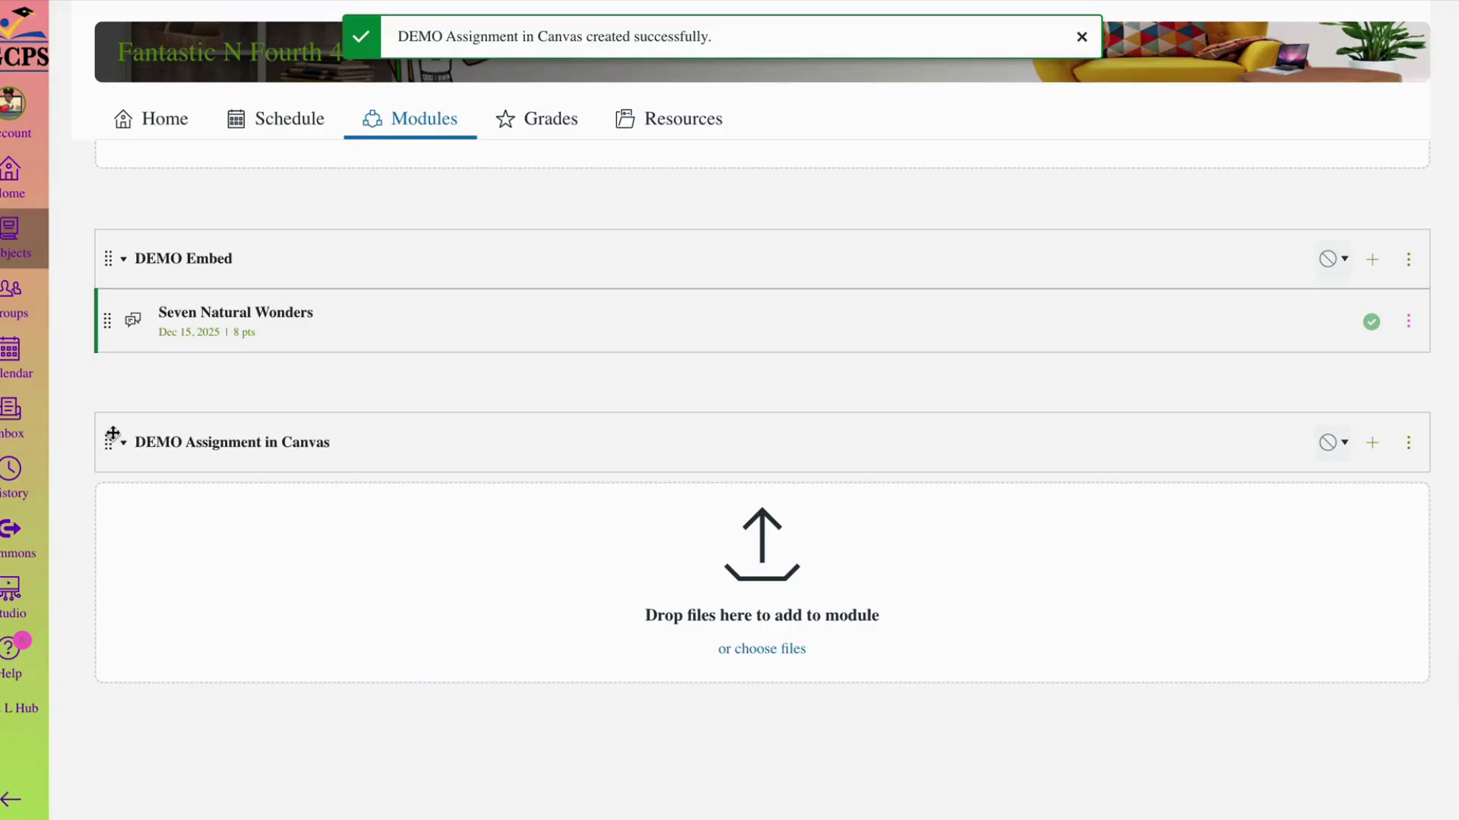
left_click_drag(113, 436, 121, 376)
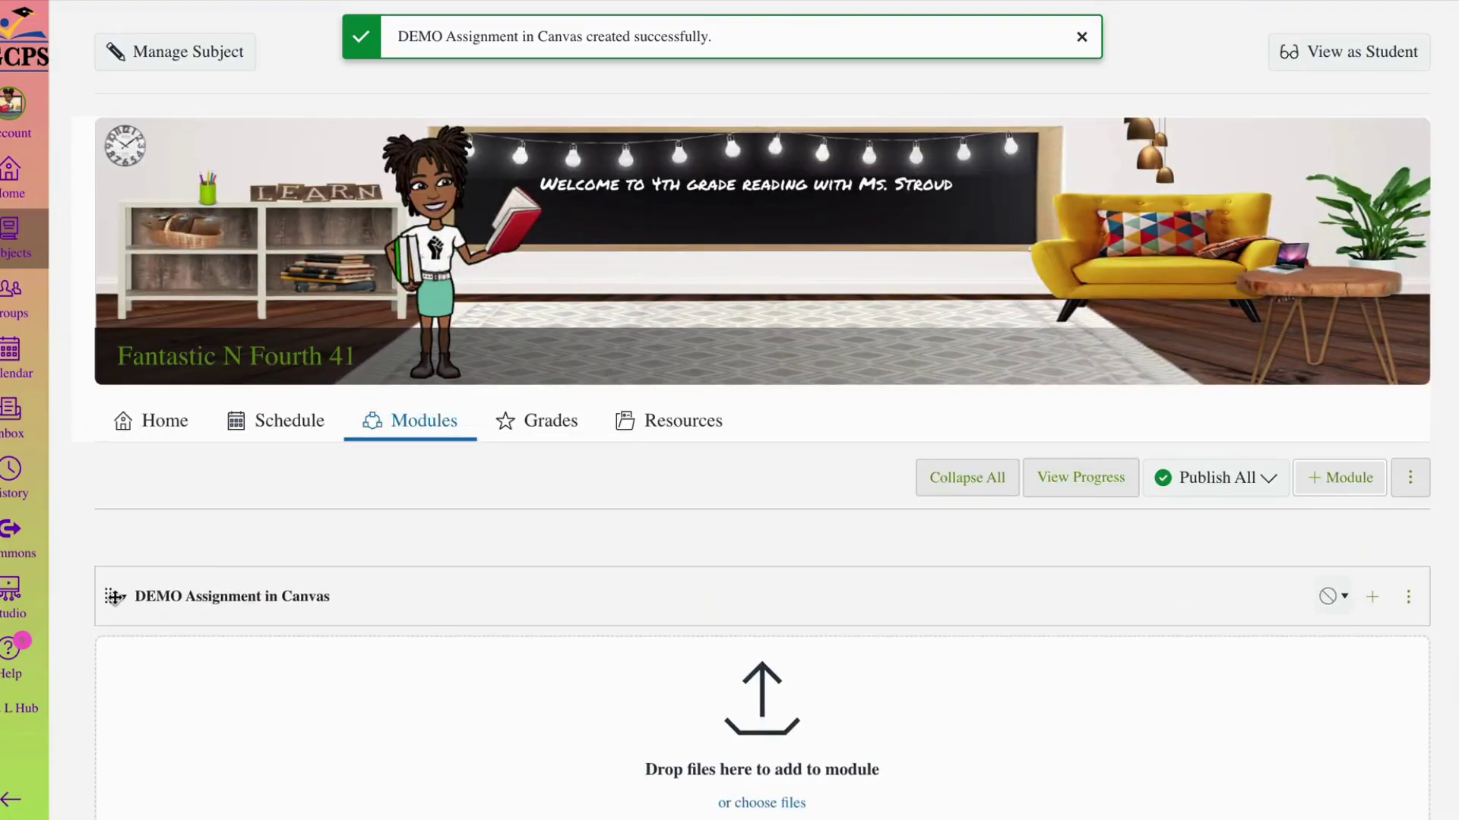
- Create a new assignment named "DEMO Assignment in Canvas" inside the DEMO Assignment in Canvas module
scroll(618, 463, "down", 5)
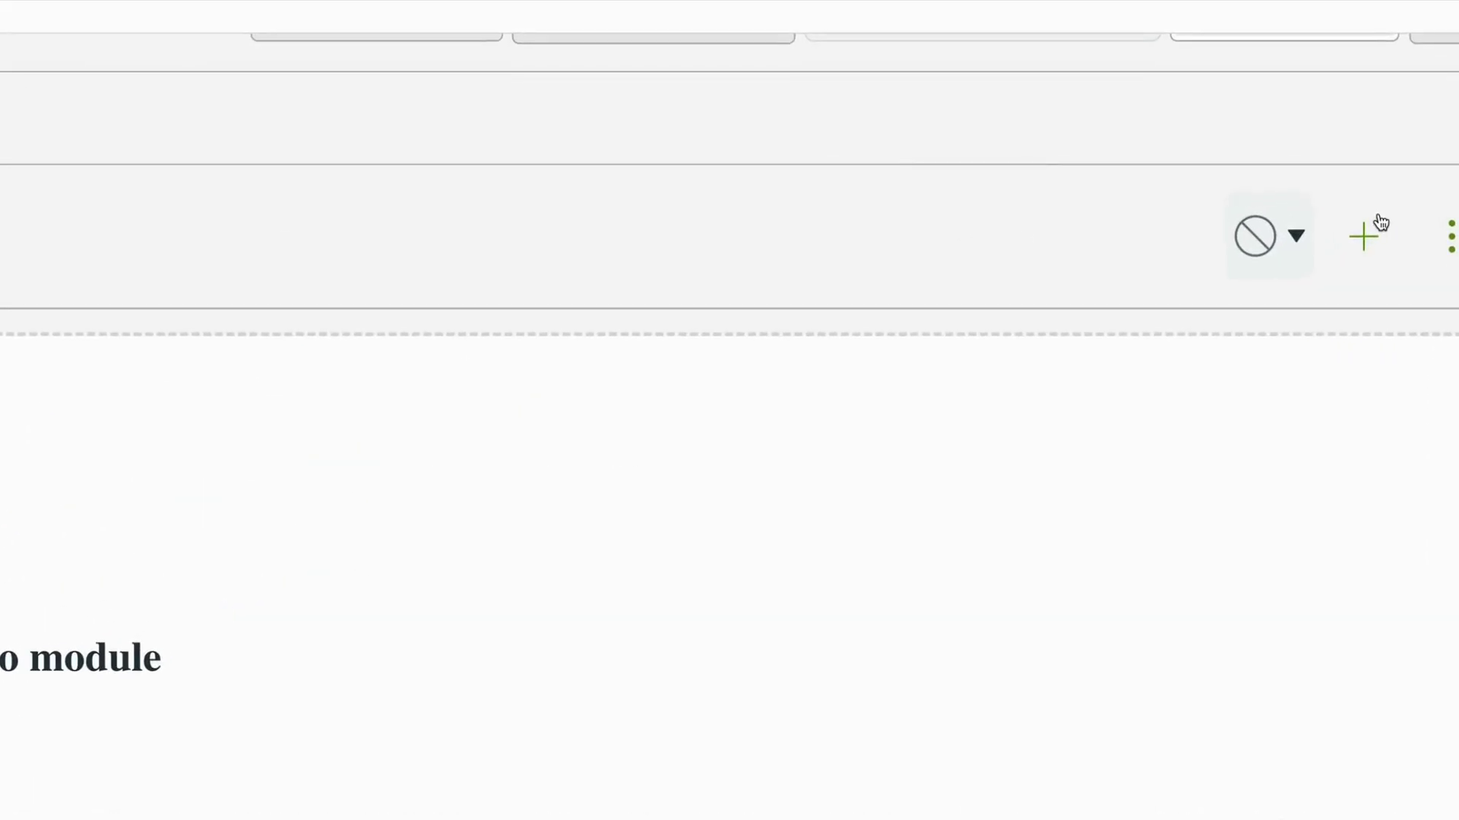
left_click(1363, 237)
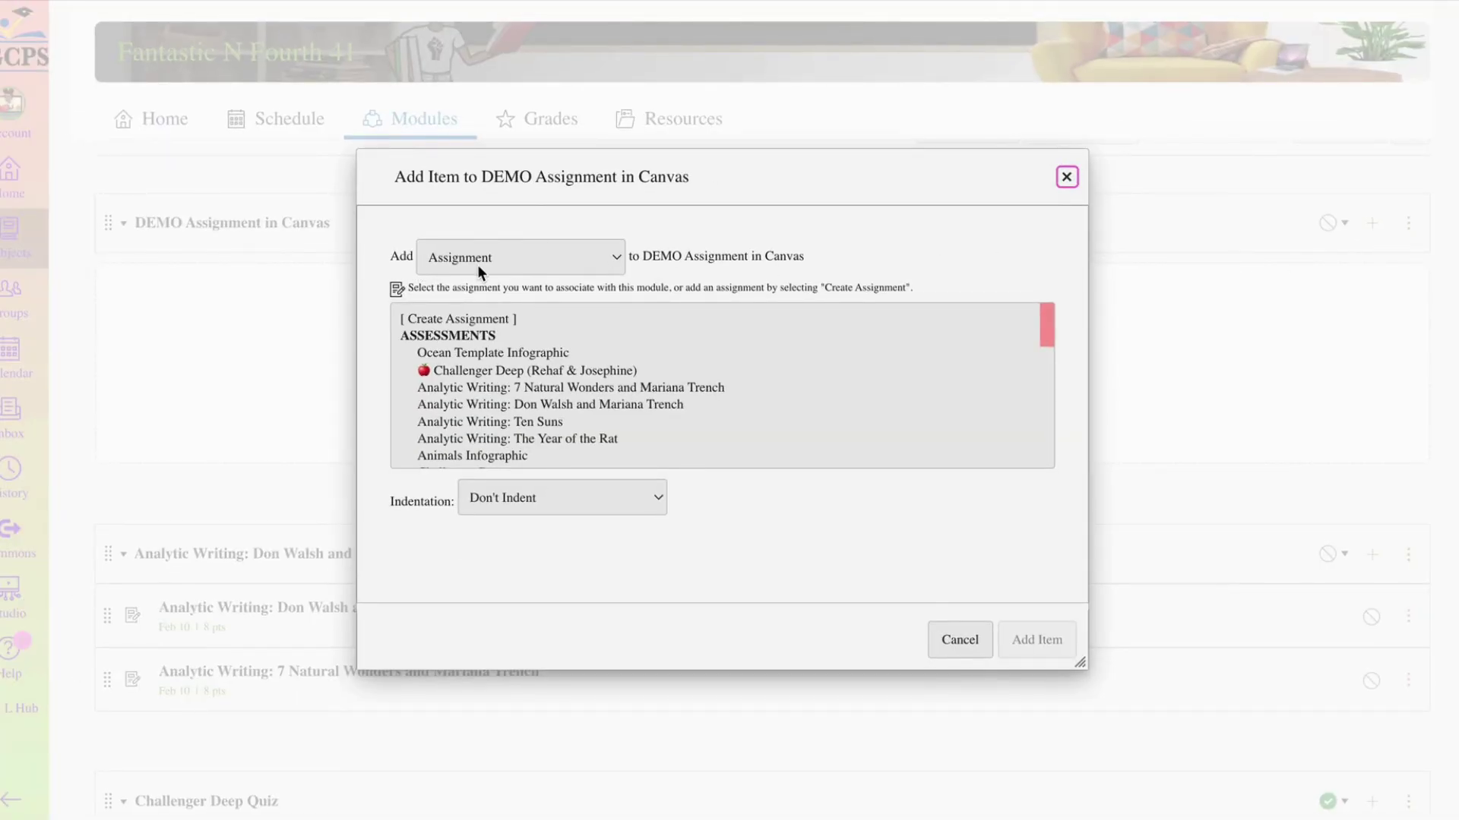
left_click(480, 320)
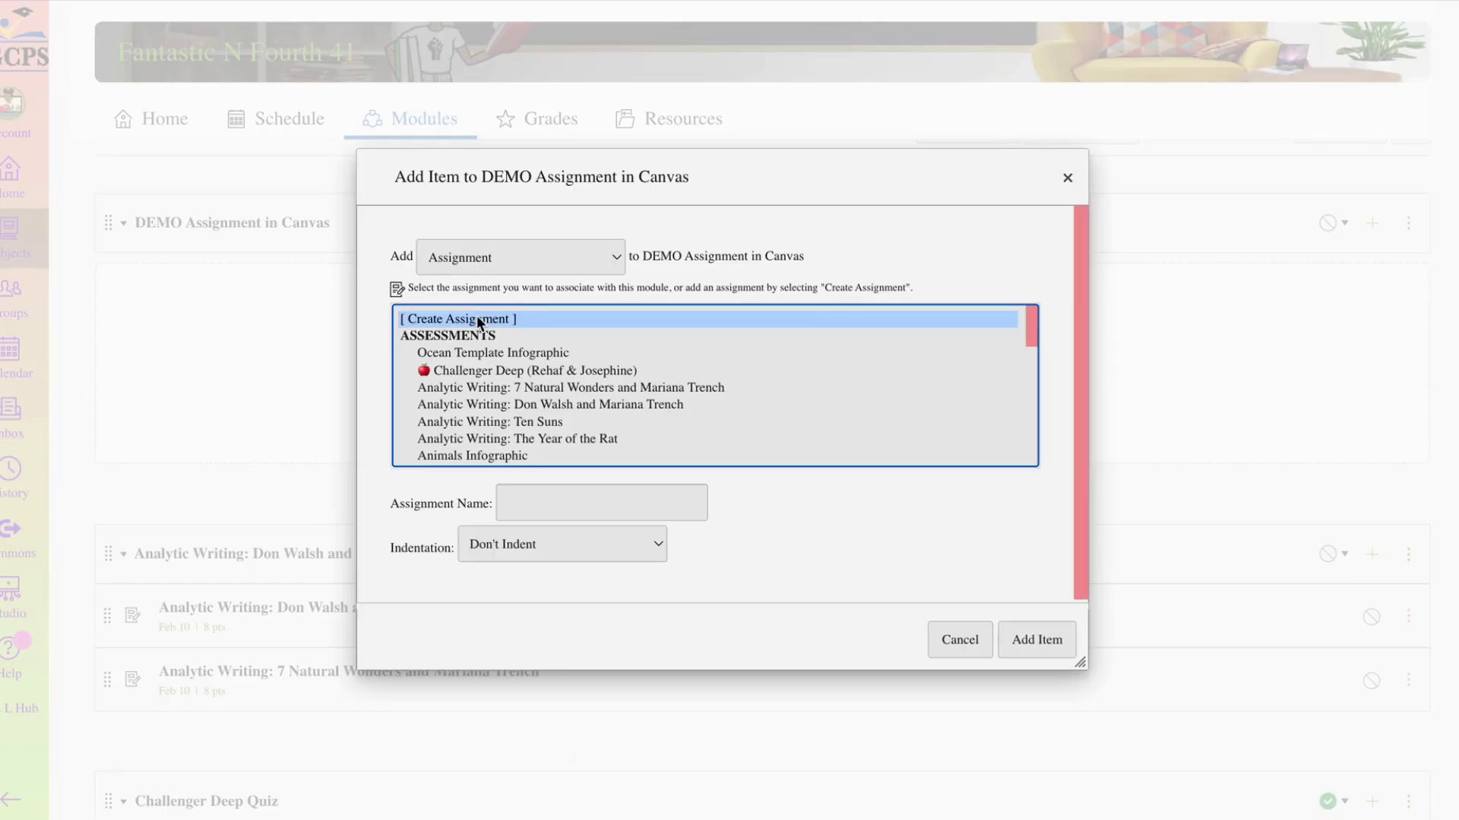
left_click(618, 511)
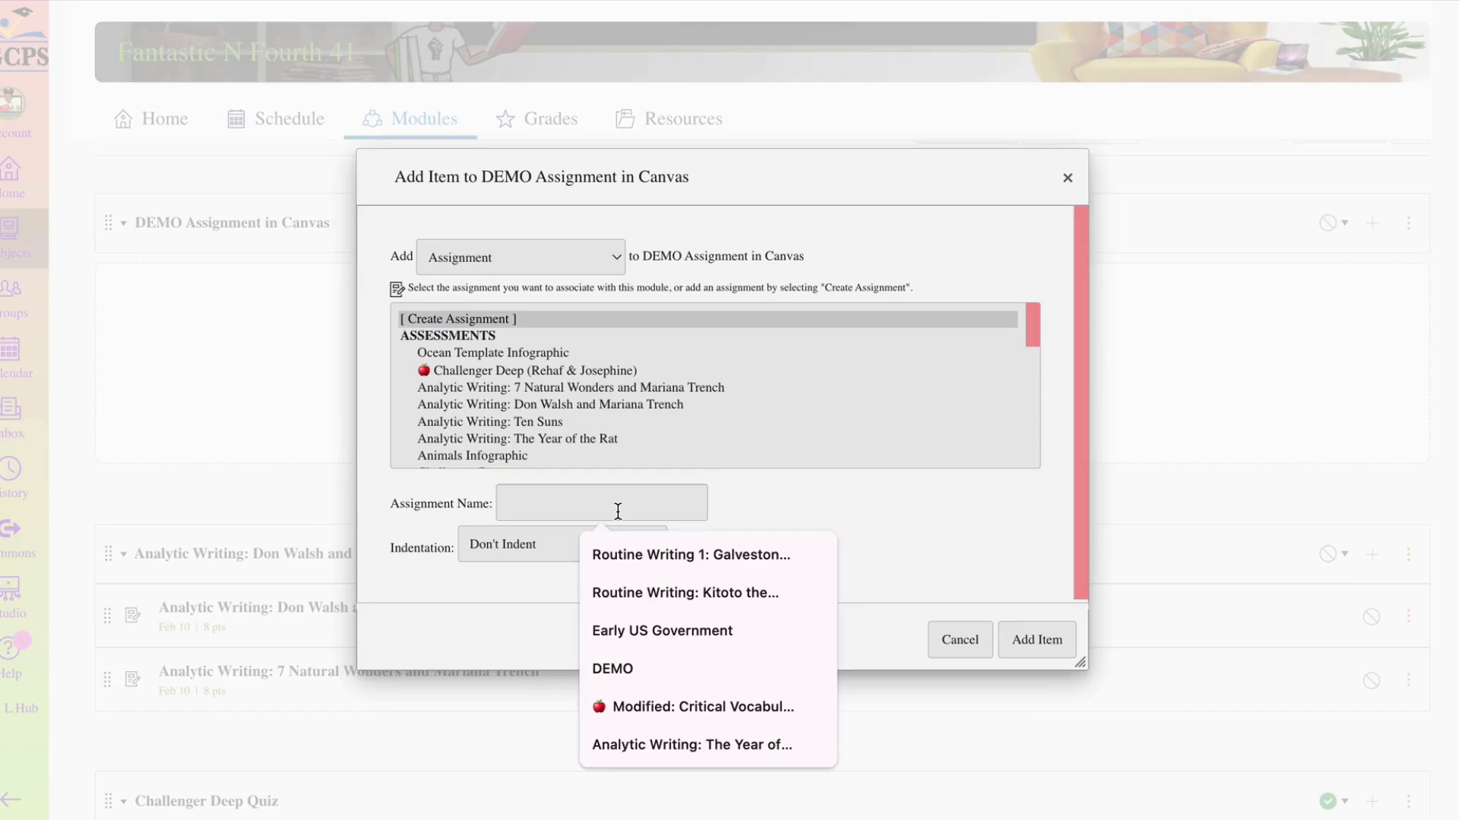
type("DEMO")
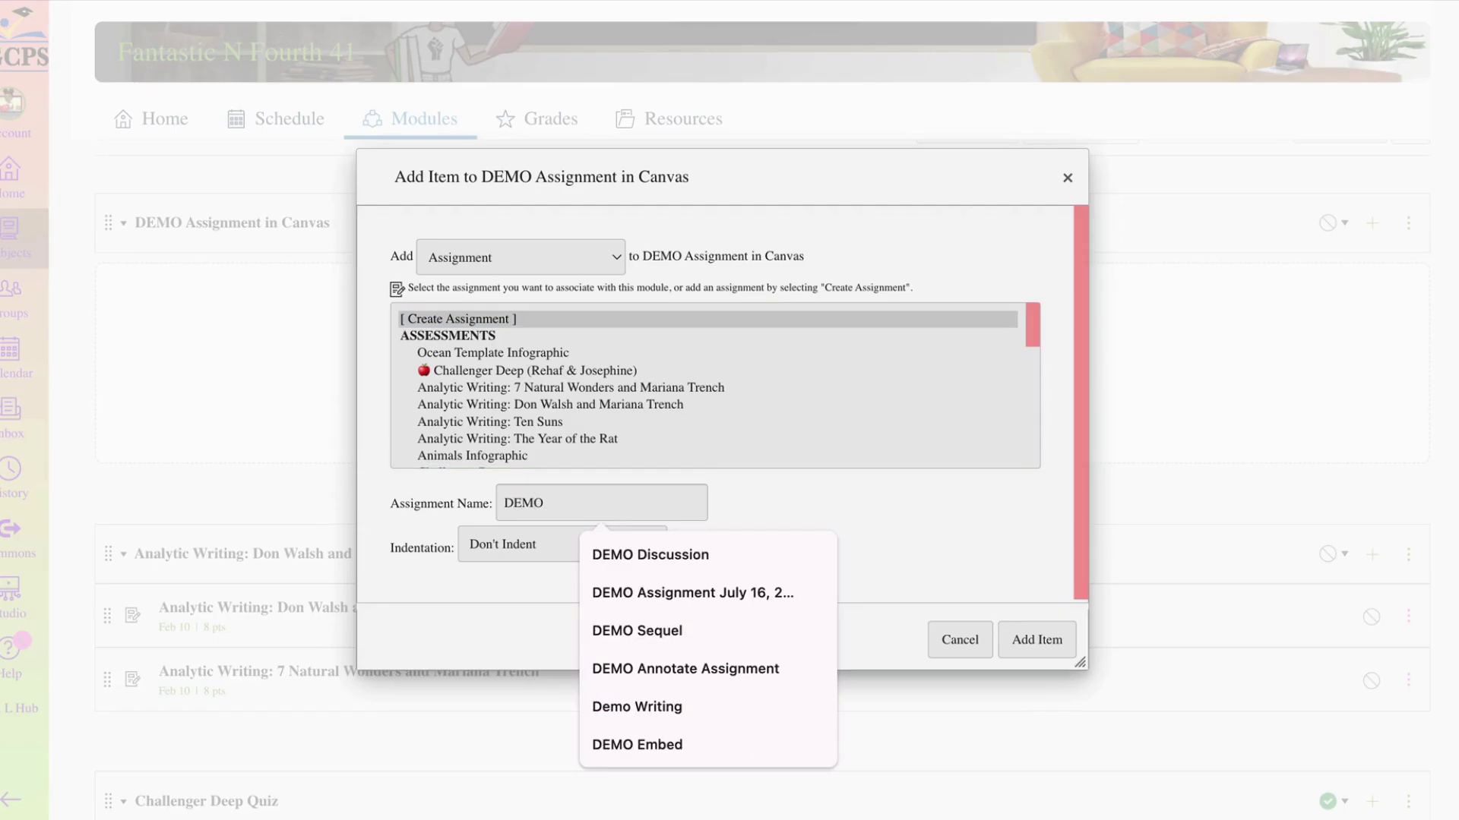
type(" Assignment")
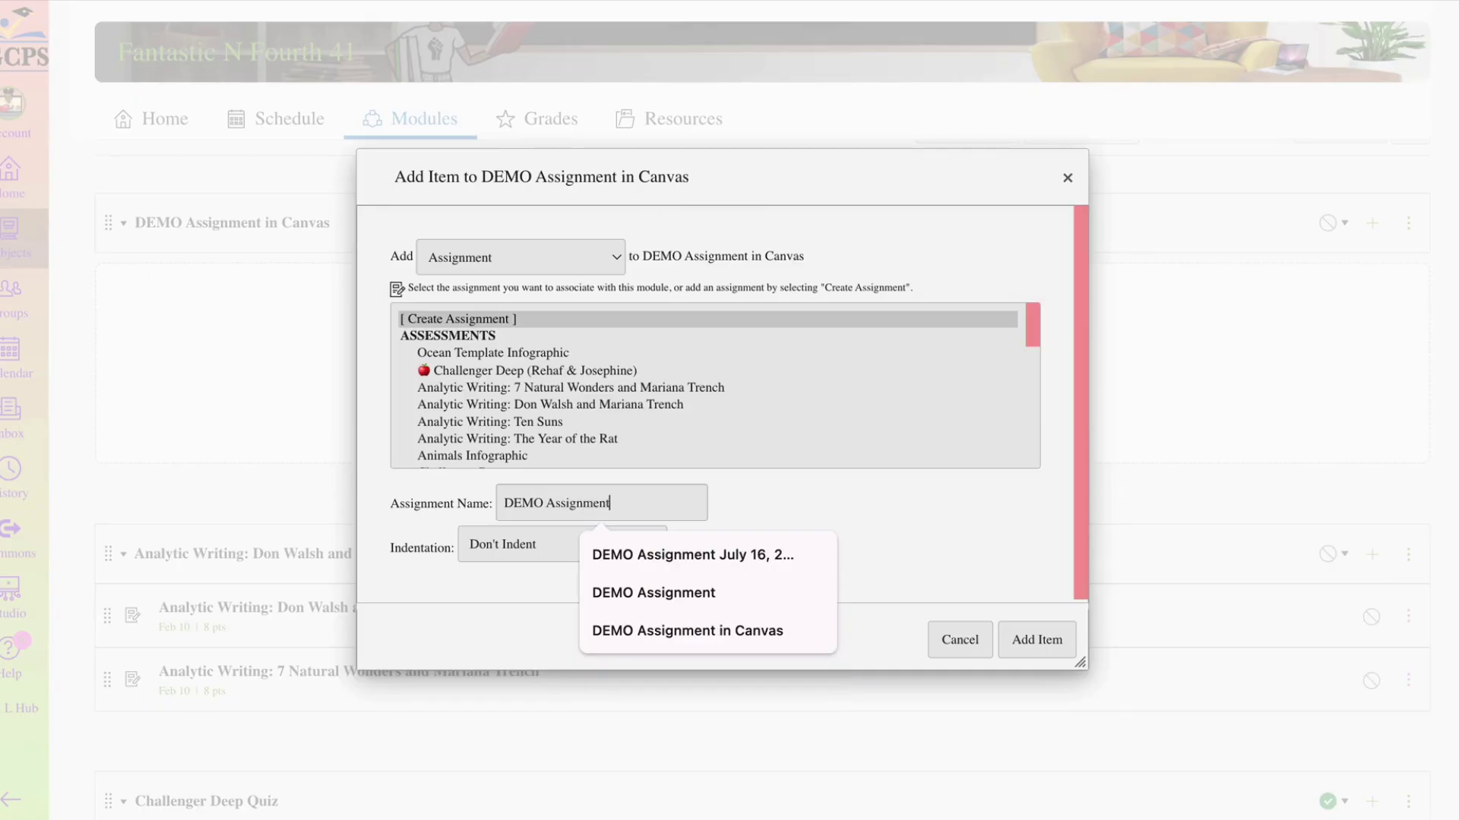
type(" in Canvas")
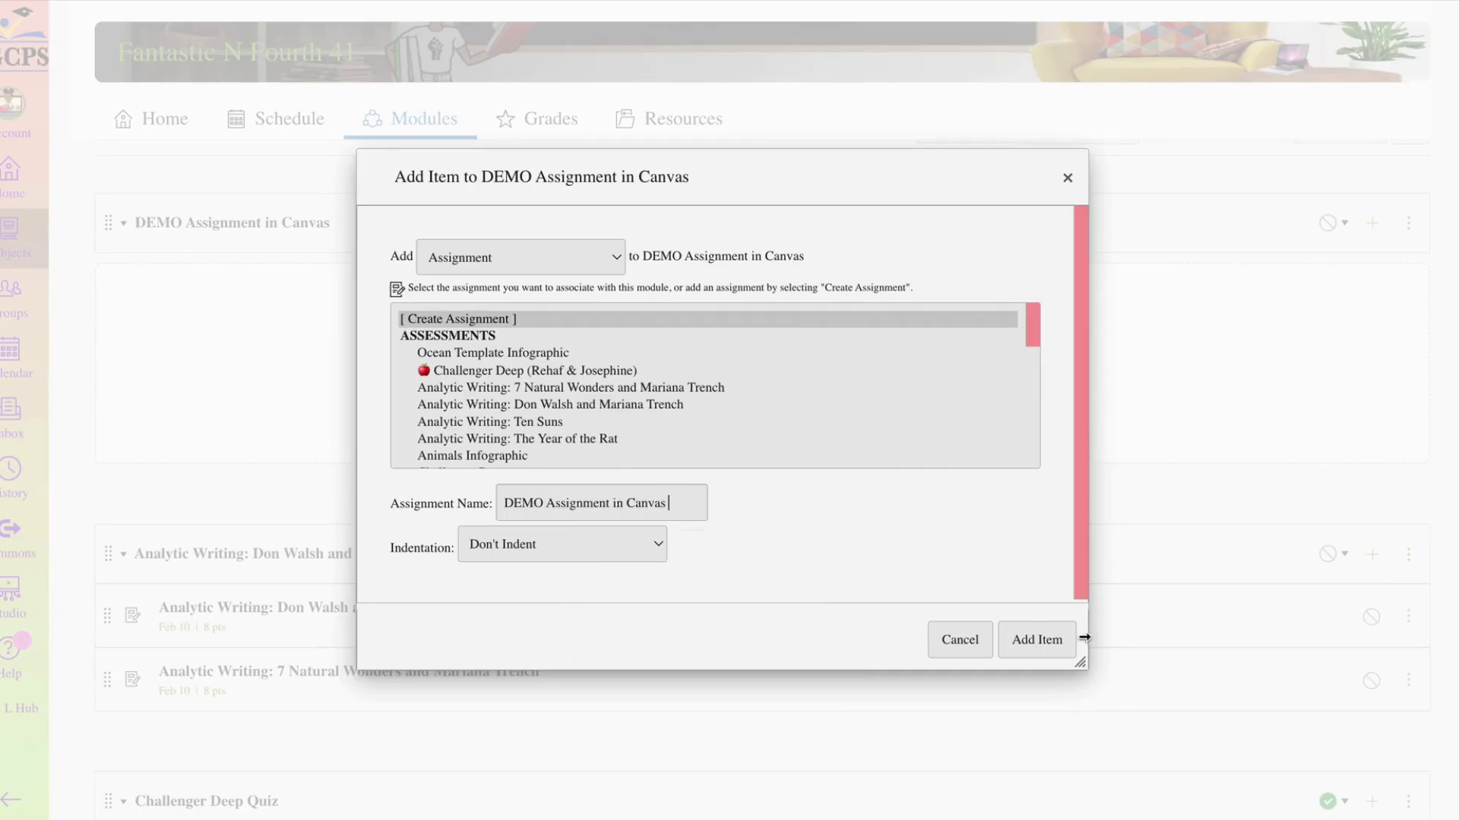
left_click(1035, 638)
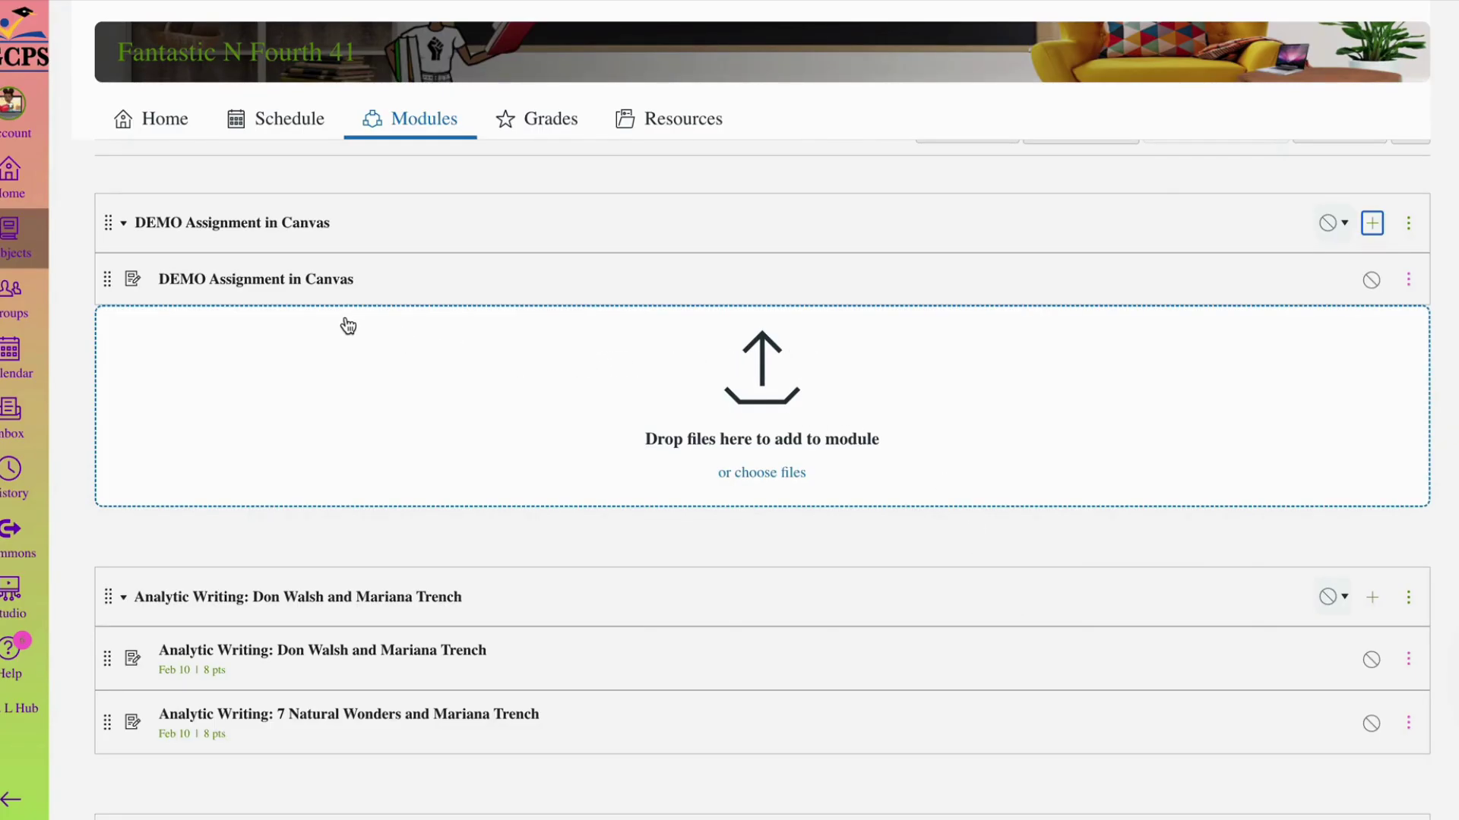
- Open the unpublished DEMO Assignment in Canvas assignment for editing
left_click(236, 288)
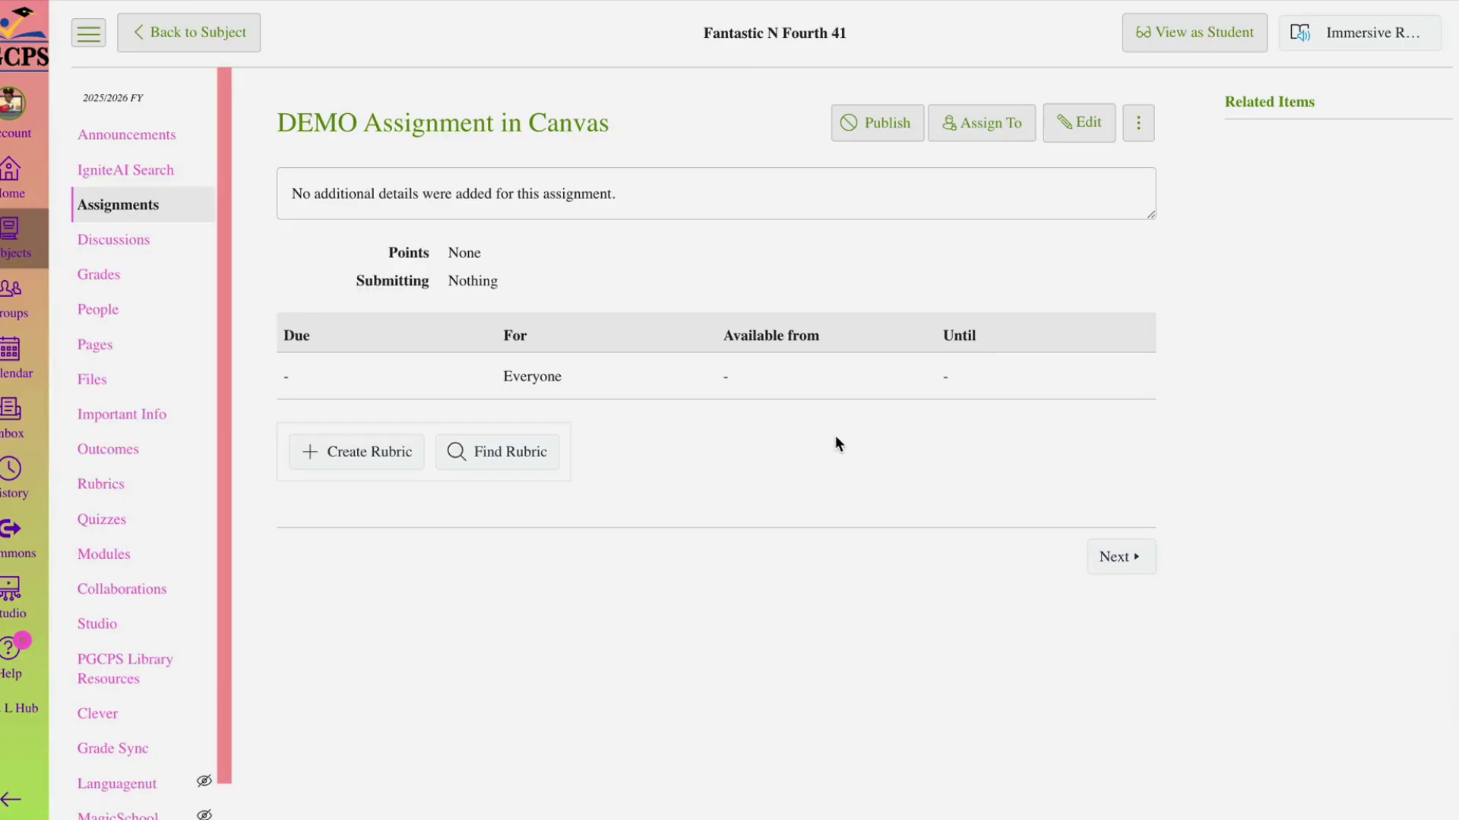
left_click(1075, 130)
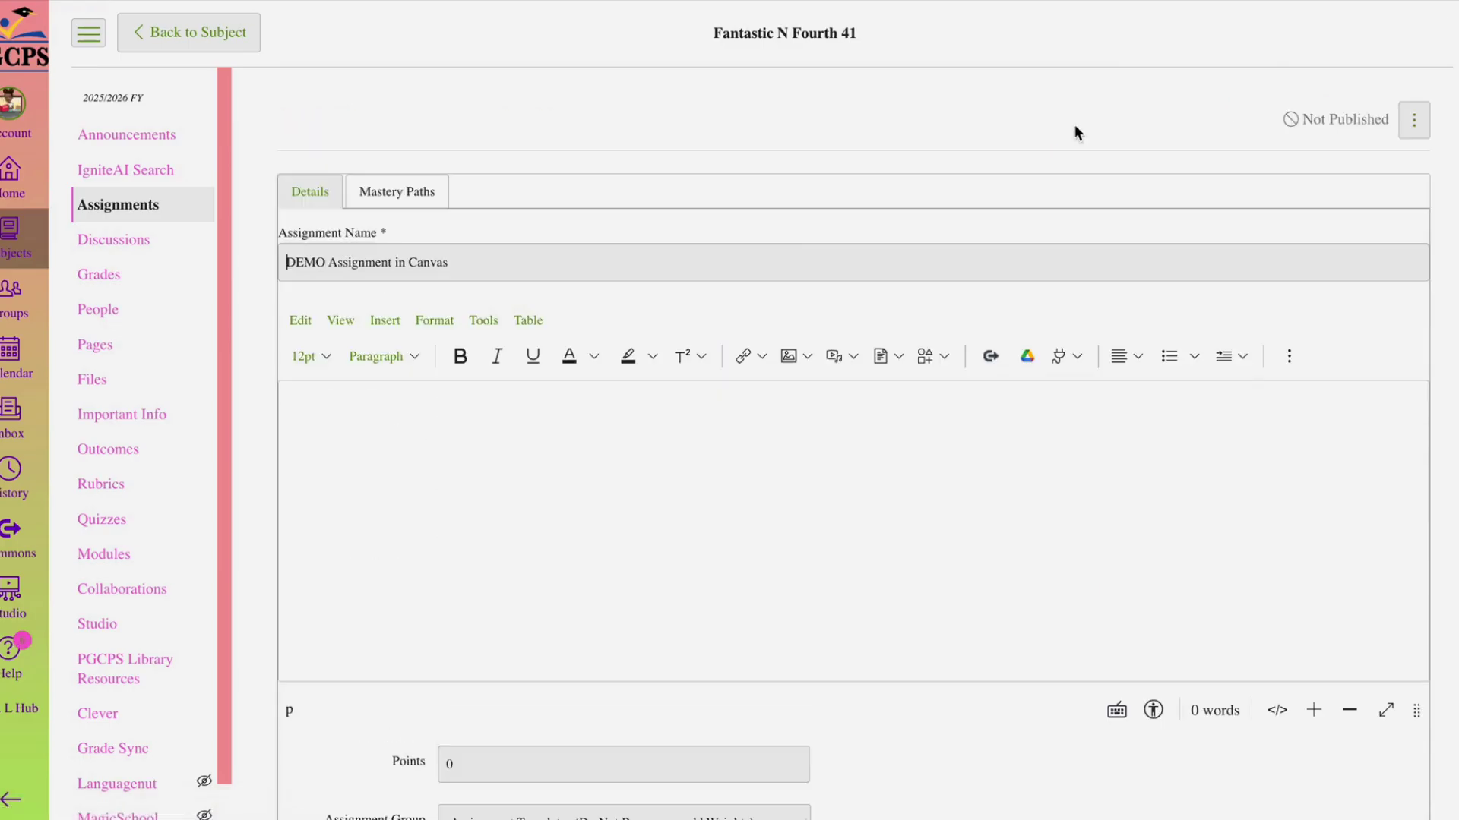
scroll(718, 410, "down", 2)
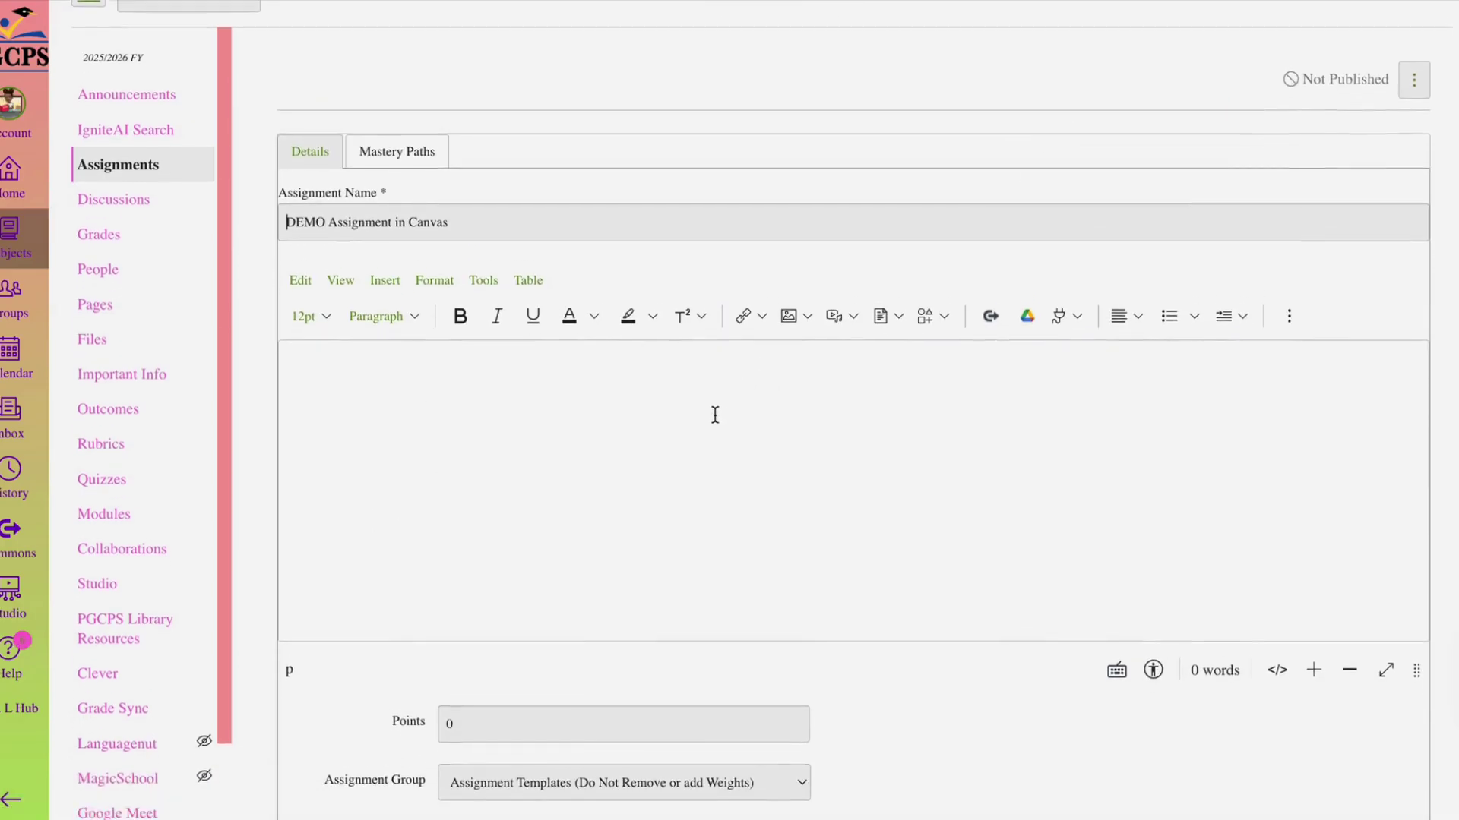
scroll(487, 335, "down", 1)
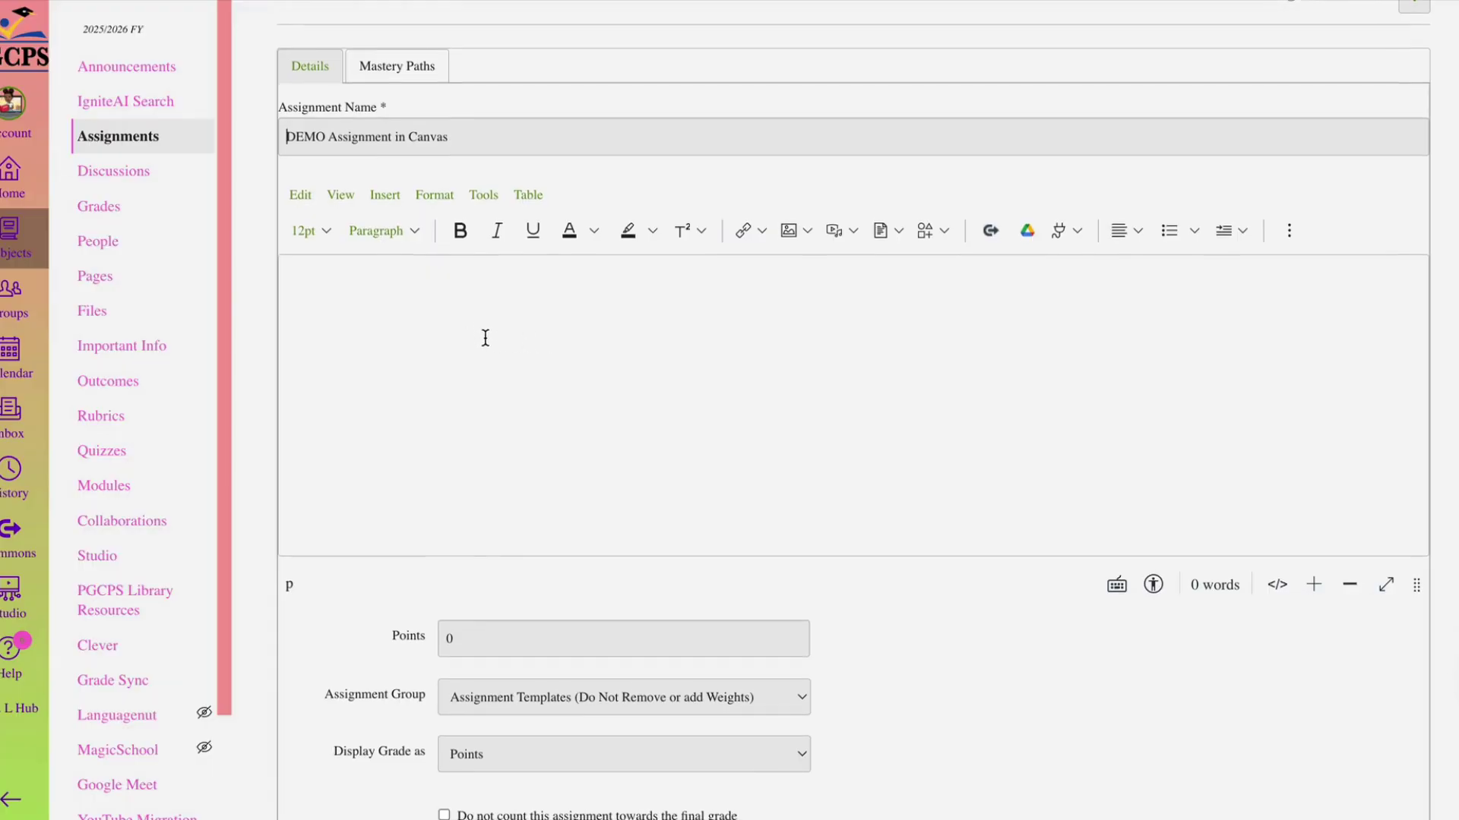
- Enter the description "What is the central or main idea of the text on page 27? Evaluate and give 2 details that support the main idea."
left_click(344, 303)
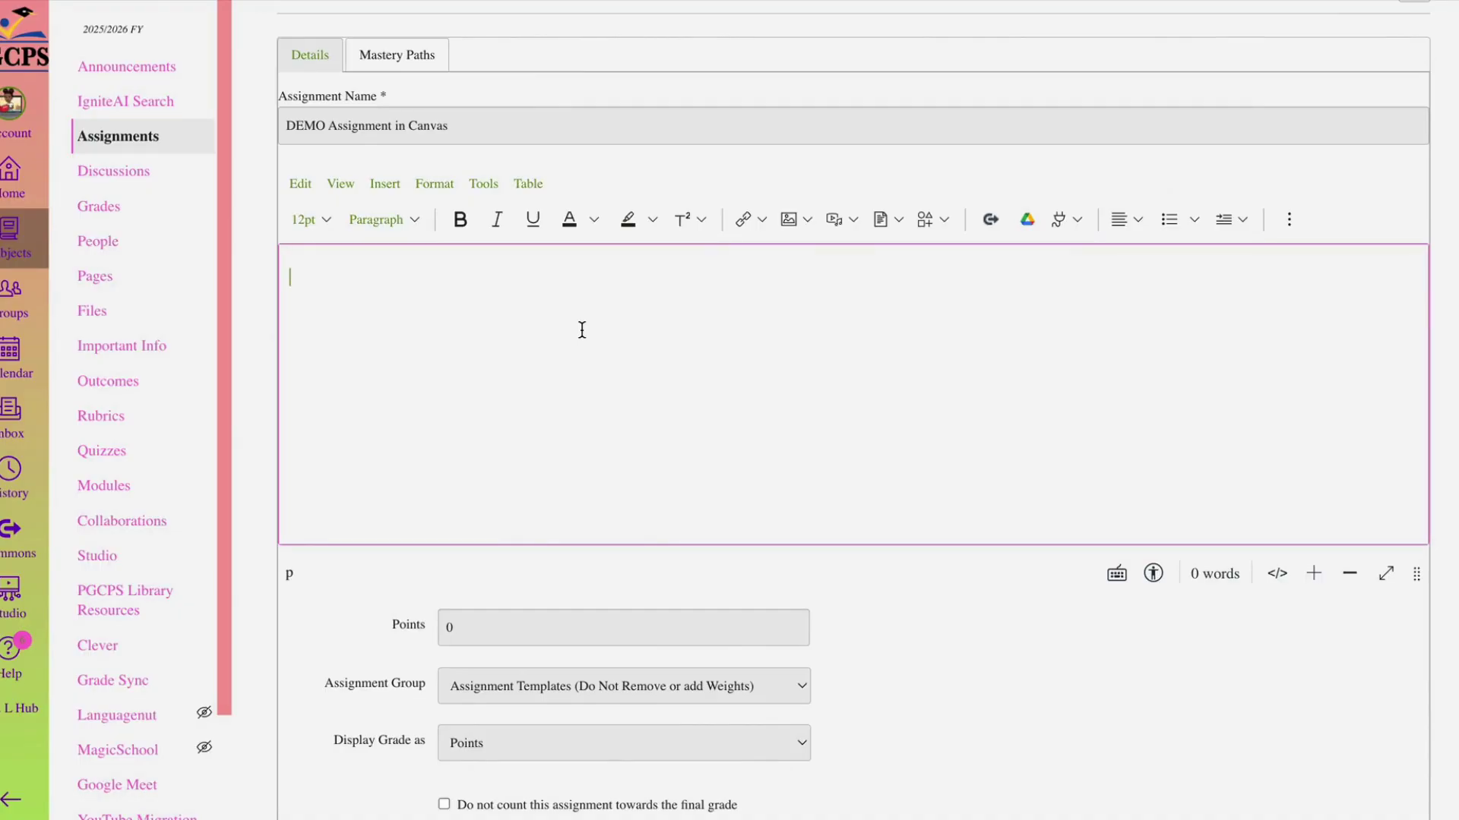
type("What is the central or main idea of the text on page 27? Evaluate and give 2 details that support the main idea.")
key("ctrl+a")
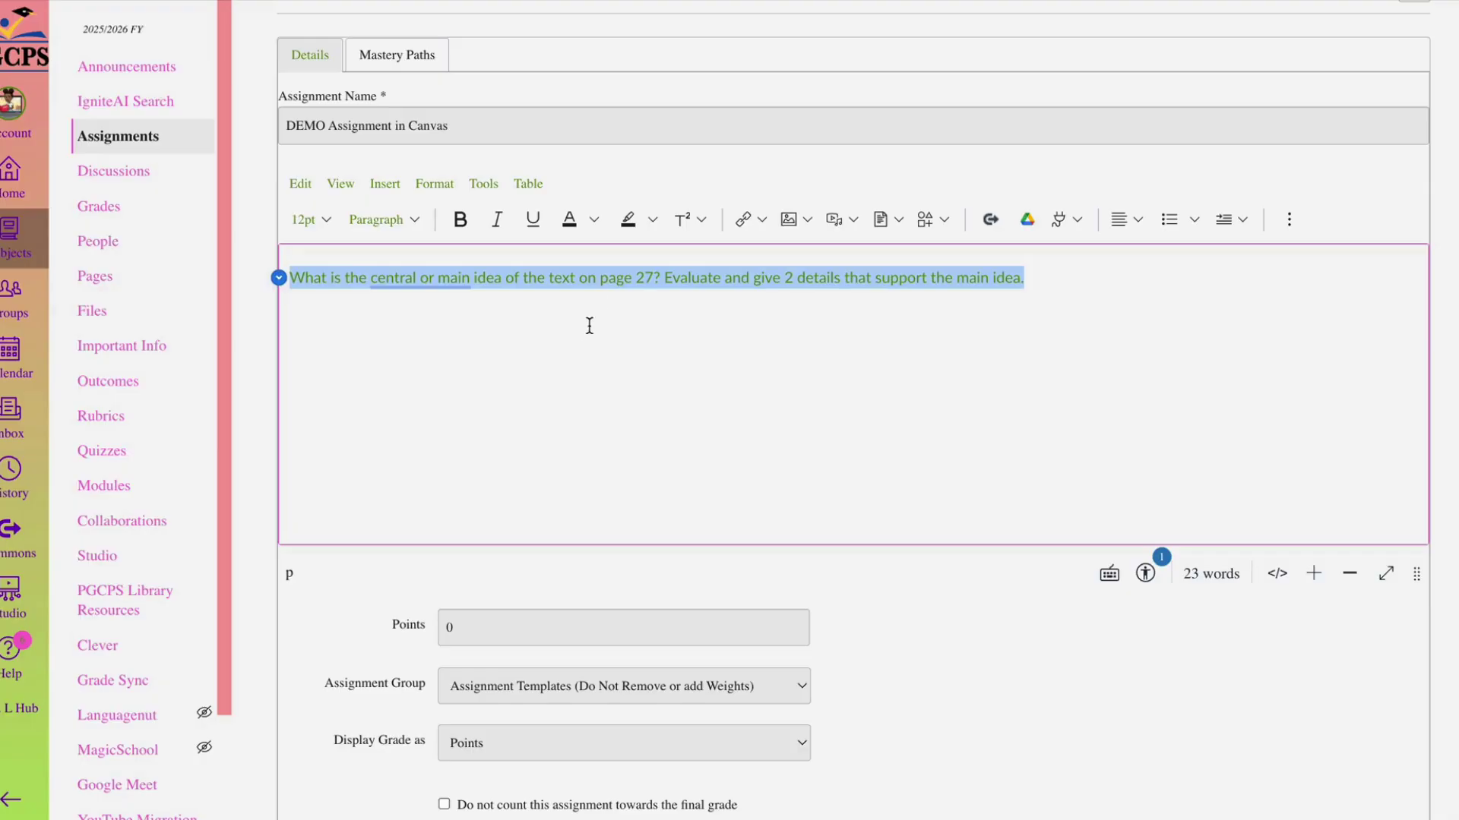
left_click(458, 390)
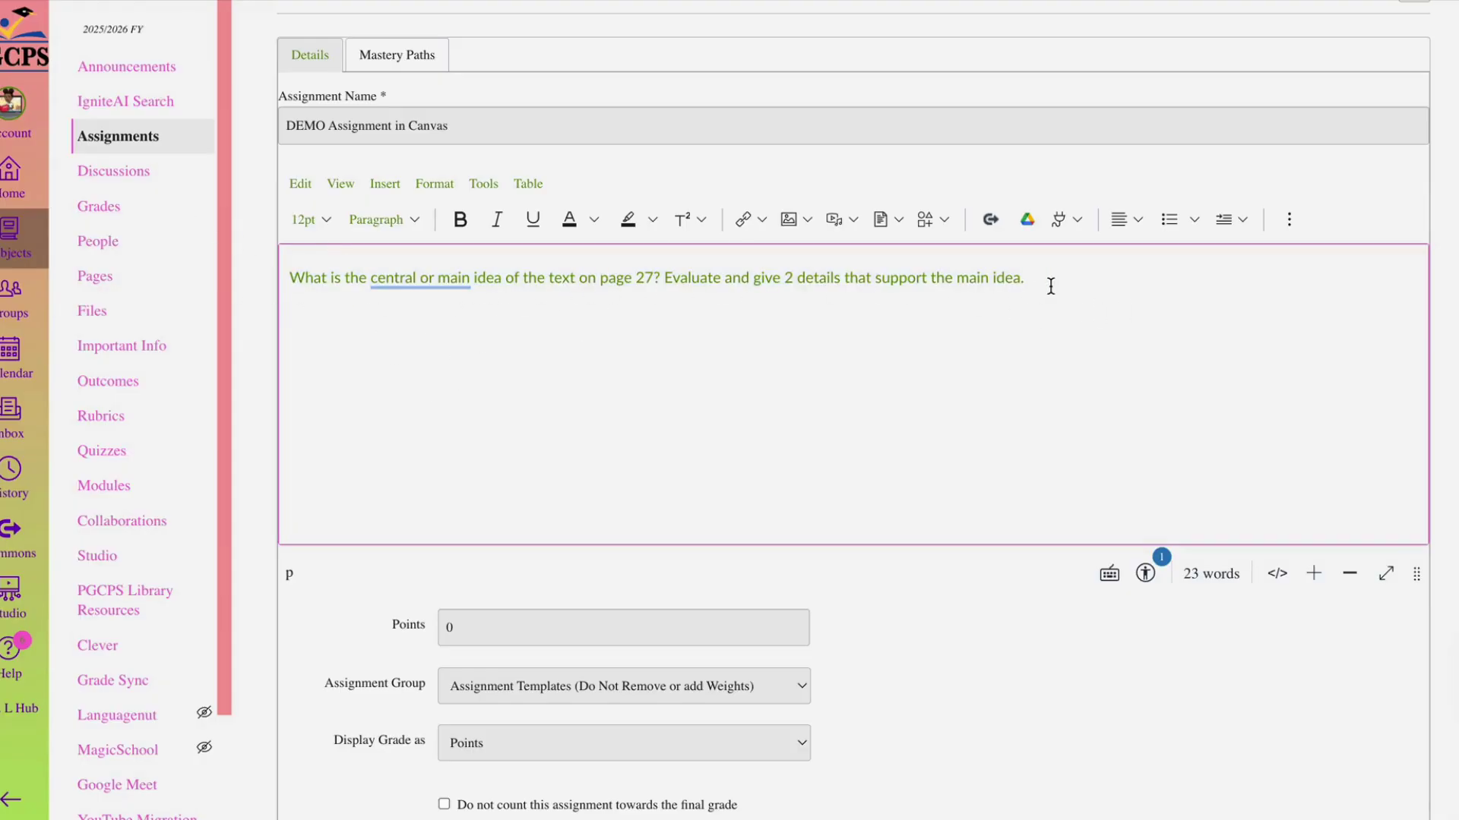
- Set the font size of the entire assignment description to 24pt
key("ctrl+a")
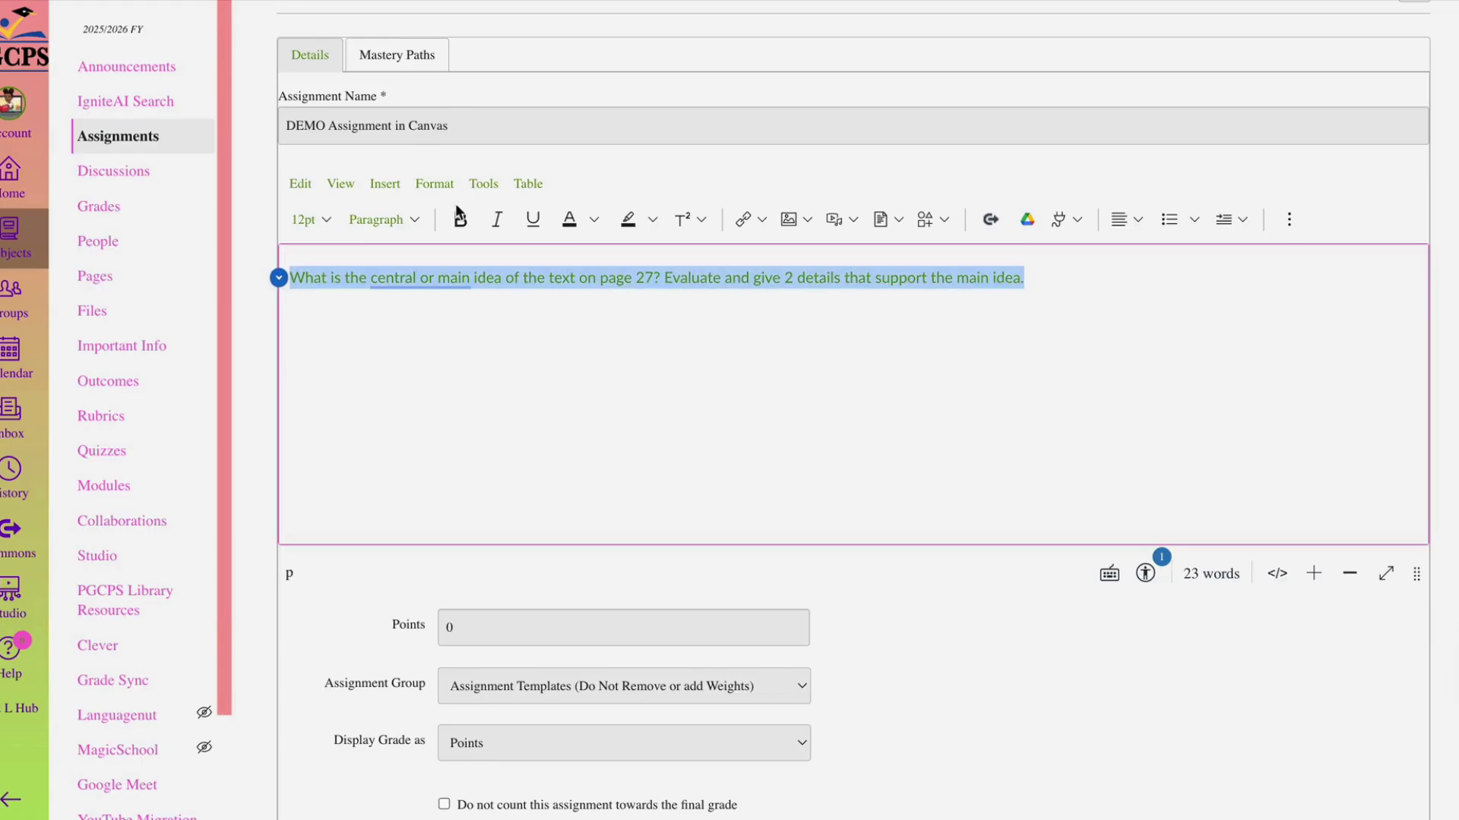
left_click(322, 219)
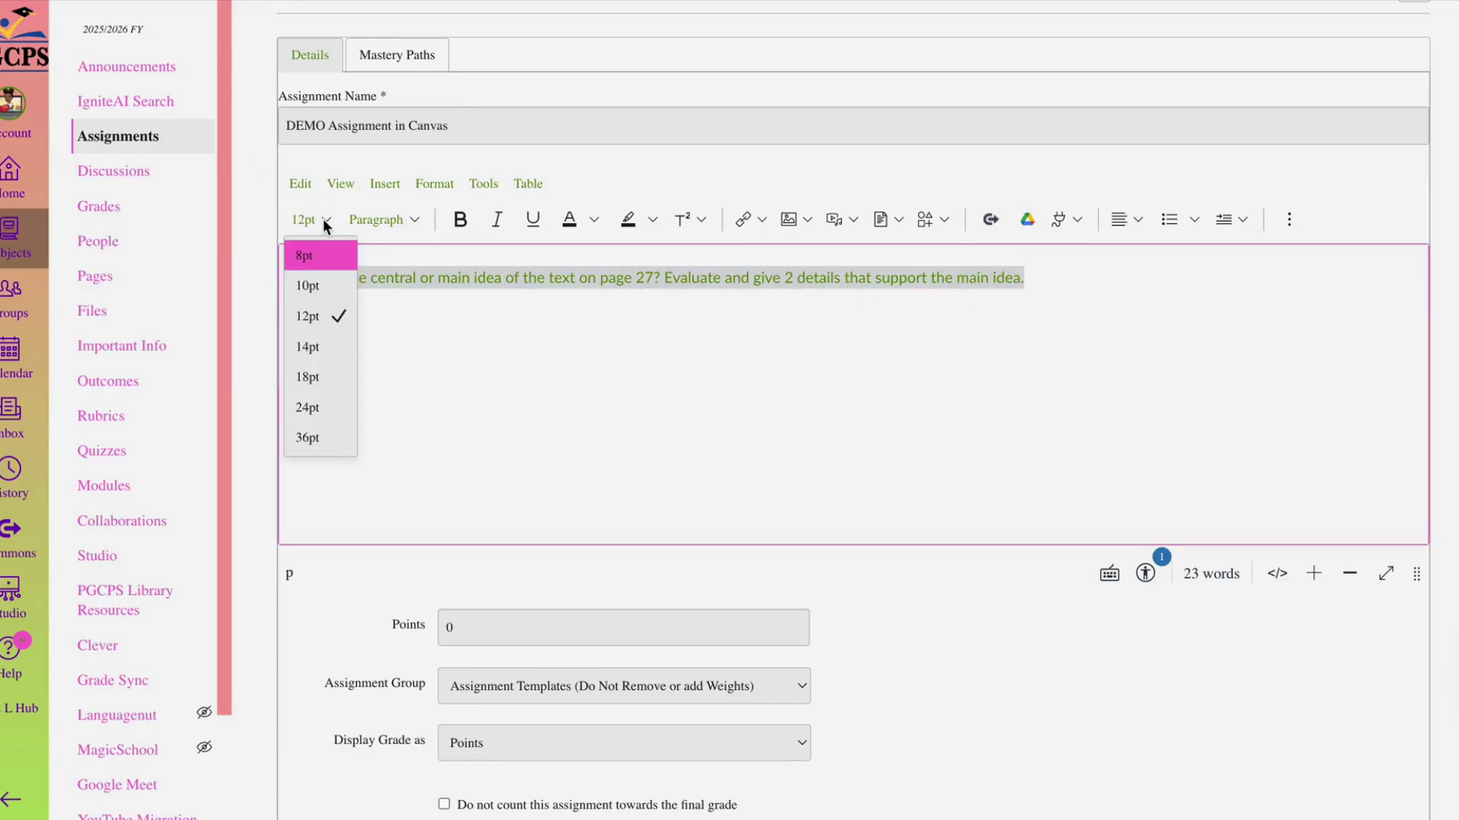
left_click(310, 403)
left_click(939, 399)
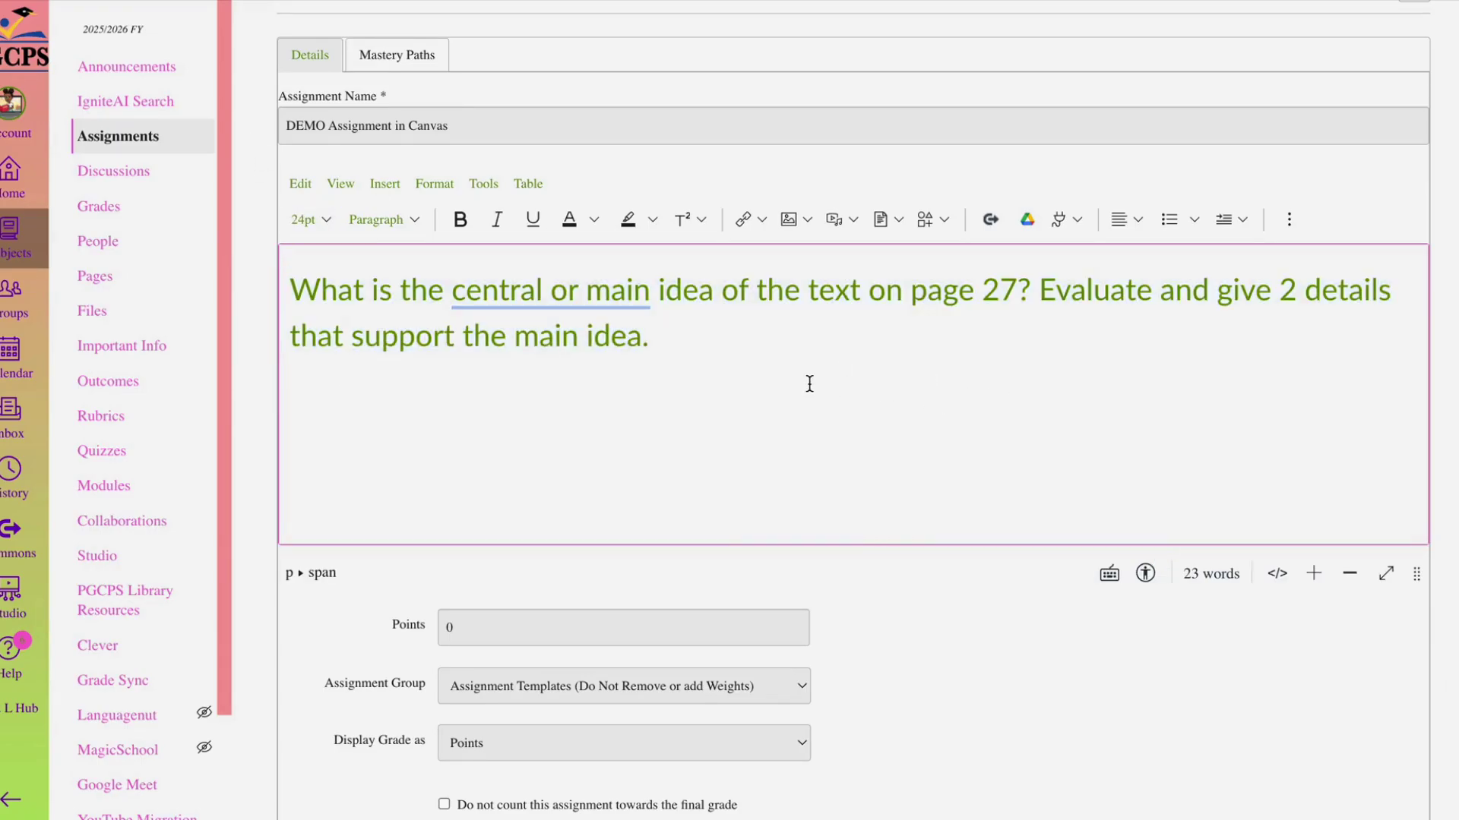
- Center-align the entire assignment description
key("ctrl+a")
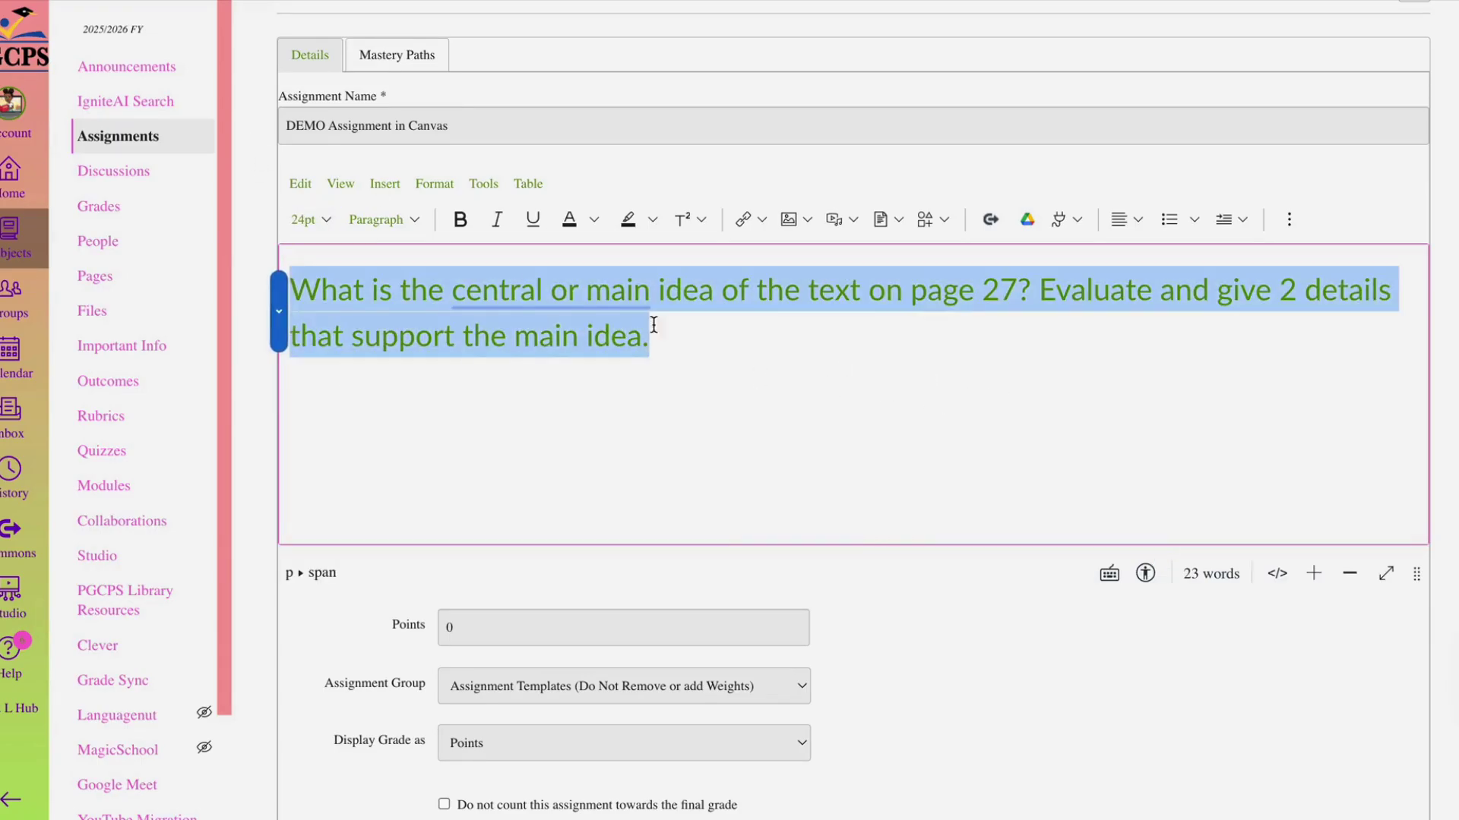
left_click(1132, 224)
left_click(1157, 290)
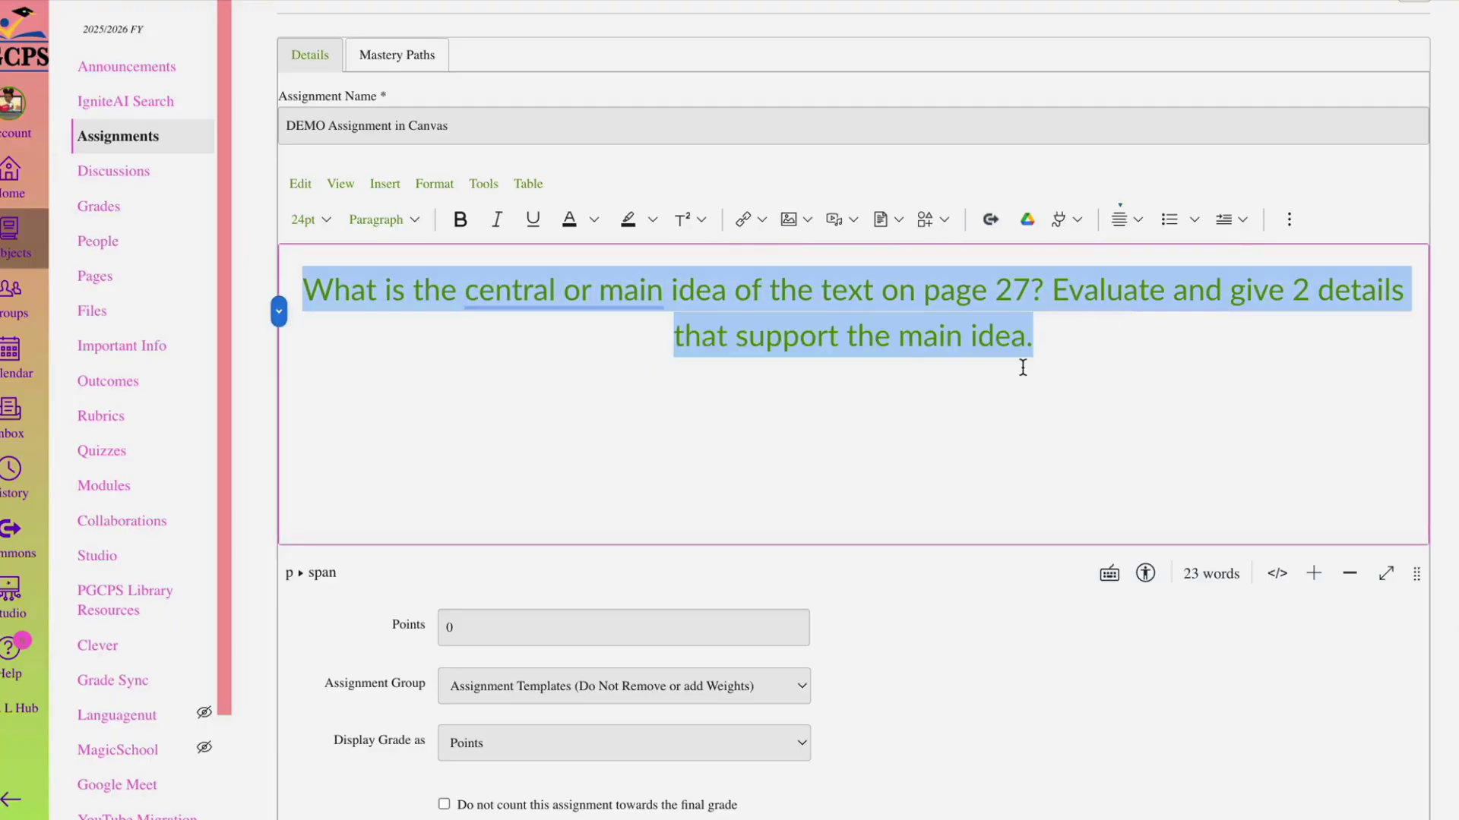
left_click(1102, 355)
- Split the description after "page 27?" so that "Evaluate and give 2 details" starts its own paragraph
scroll(1023, 358, "down", 2)
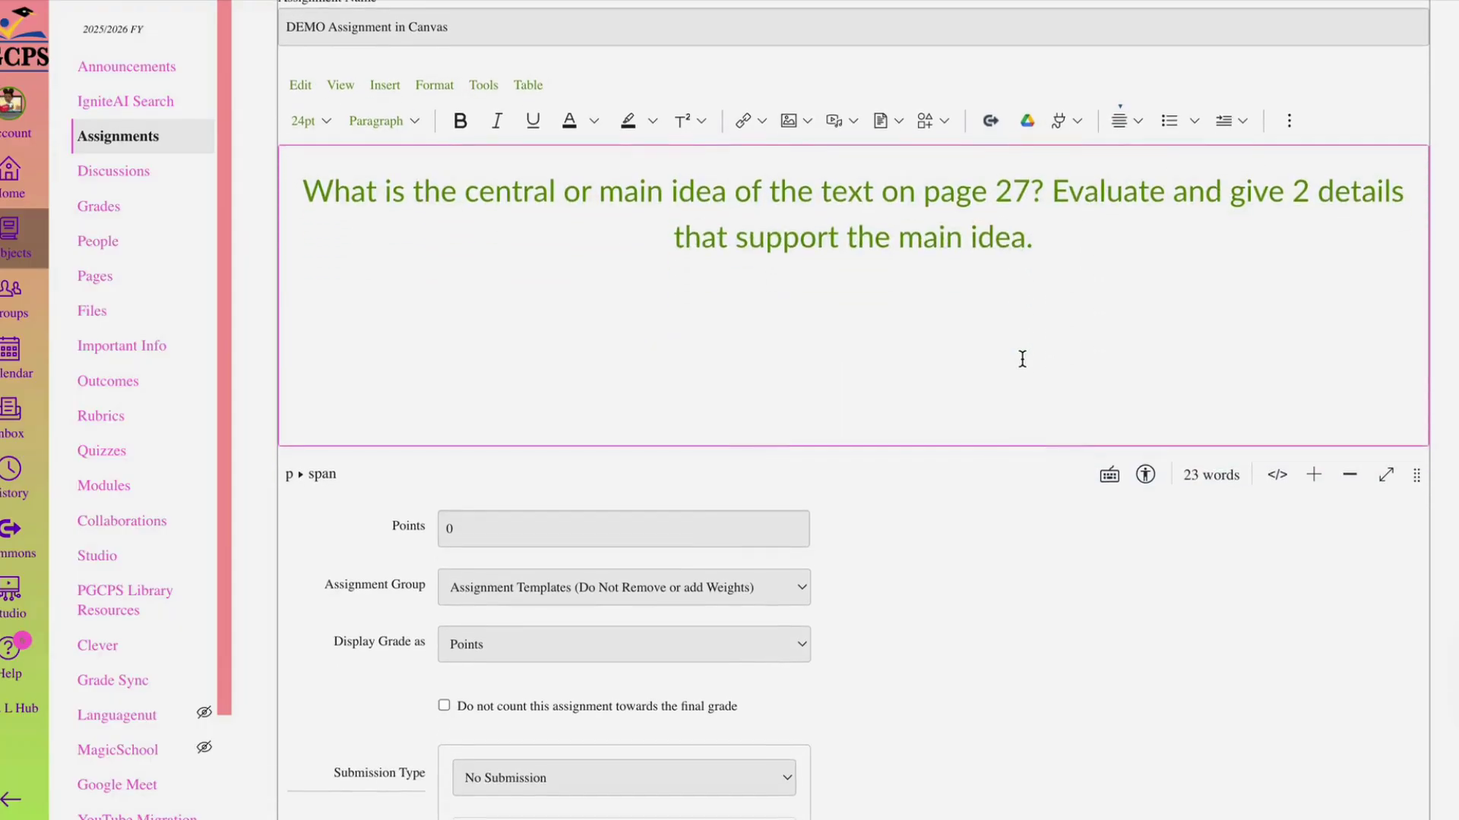
left_click(1049, 191)
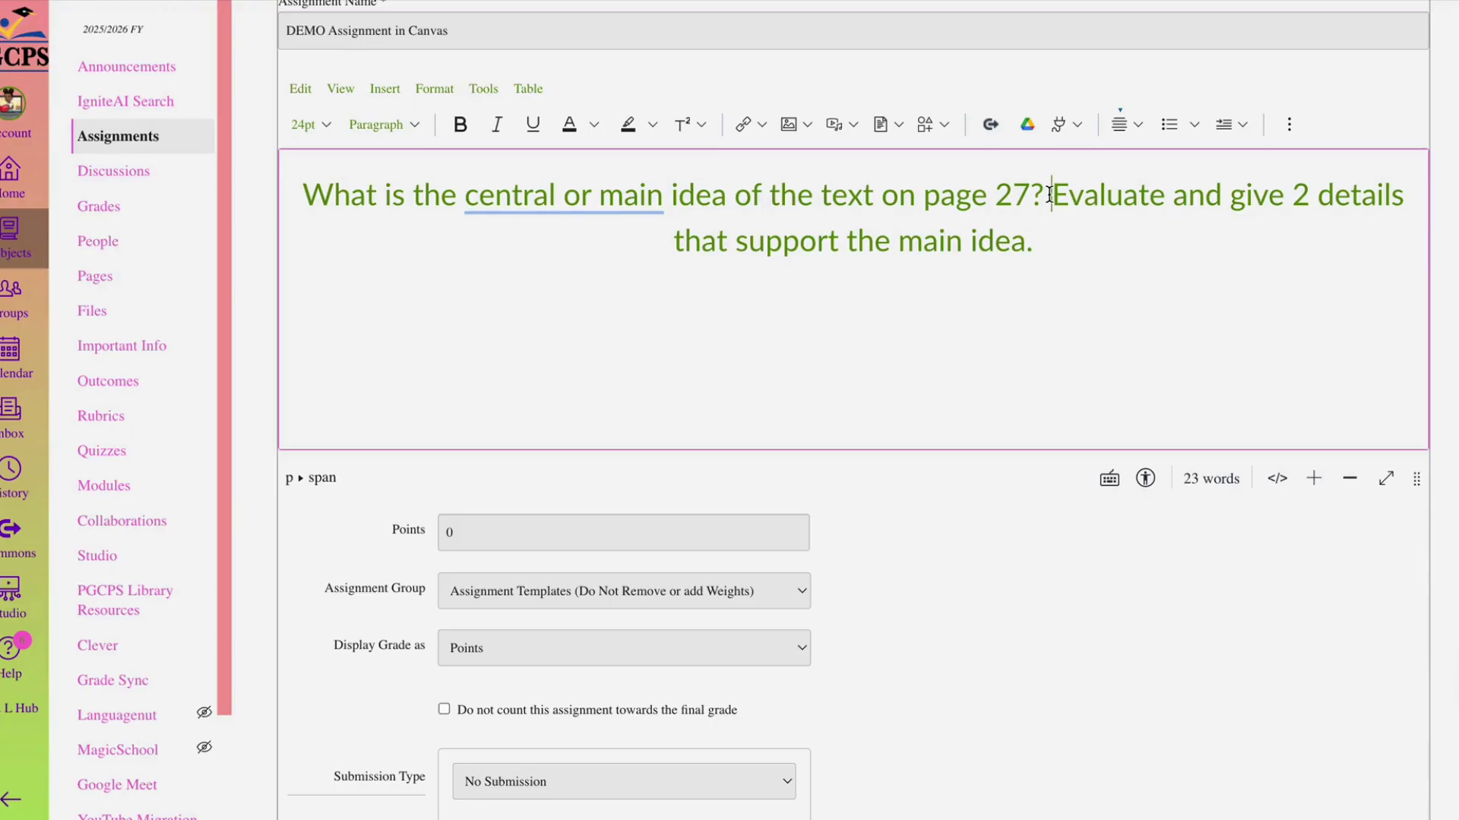
key("Return")
left_click(1246, 257)
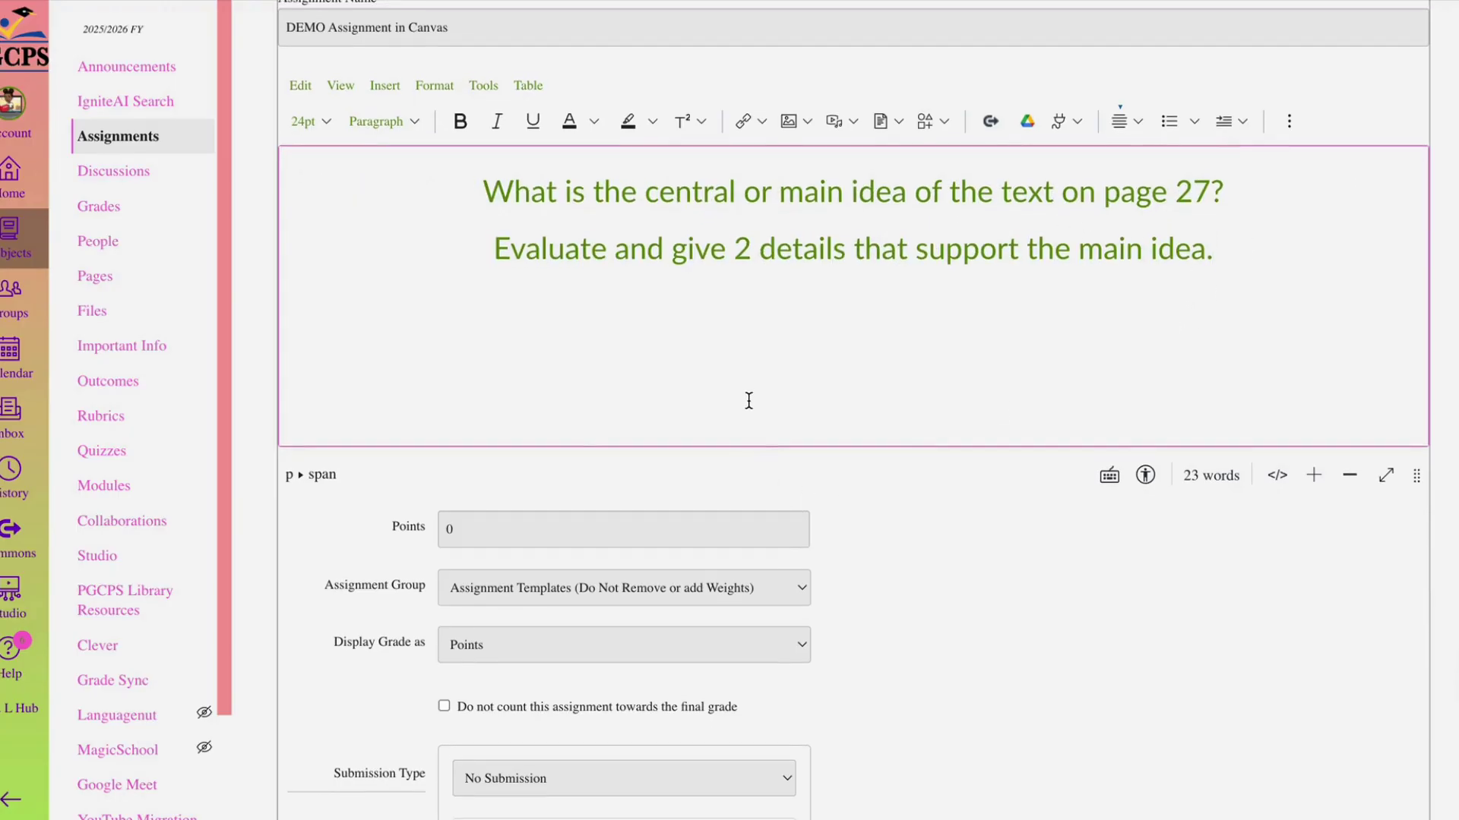
- Set the font size of both paragraphs in the assignment description to 36pt
scroll(749, 401, "down", 1)
left_click_drag(1286, 248, 467, 157)
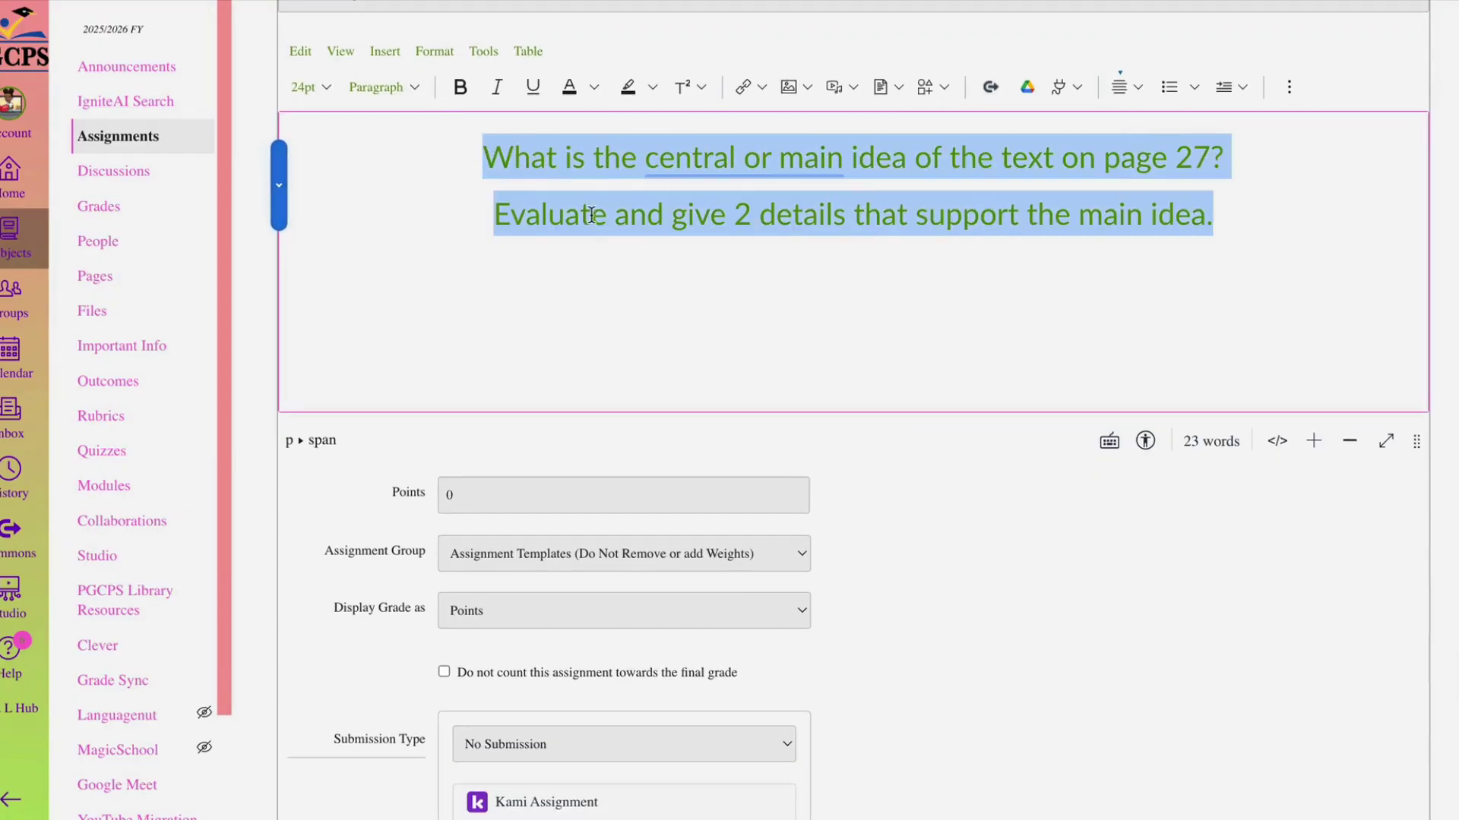
left_click(310, 87)
left_click(319, 299)
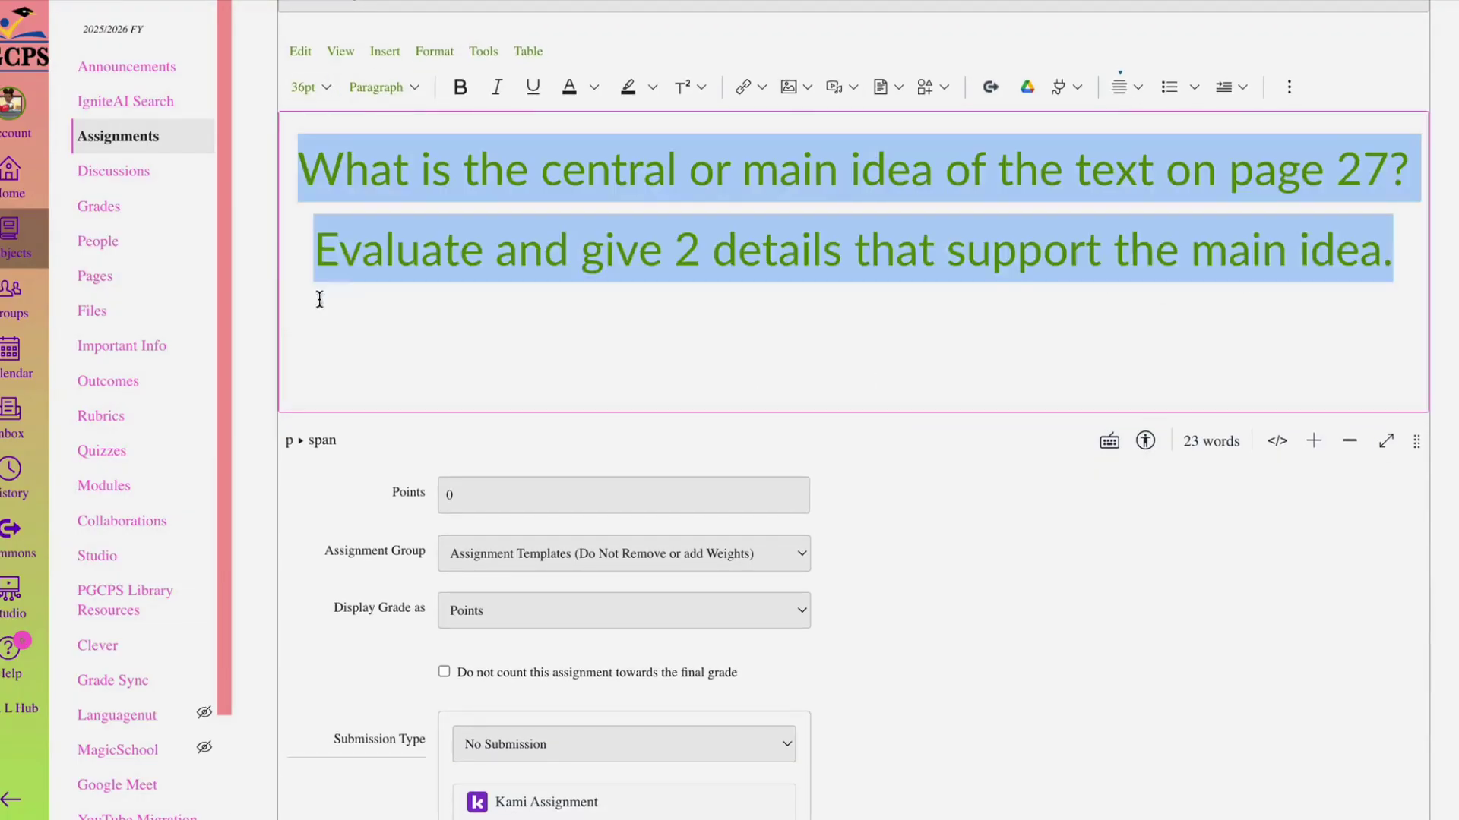
left_click(937, 306)
scroll(973, 283, "down", 2)
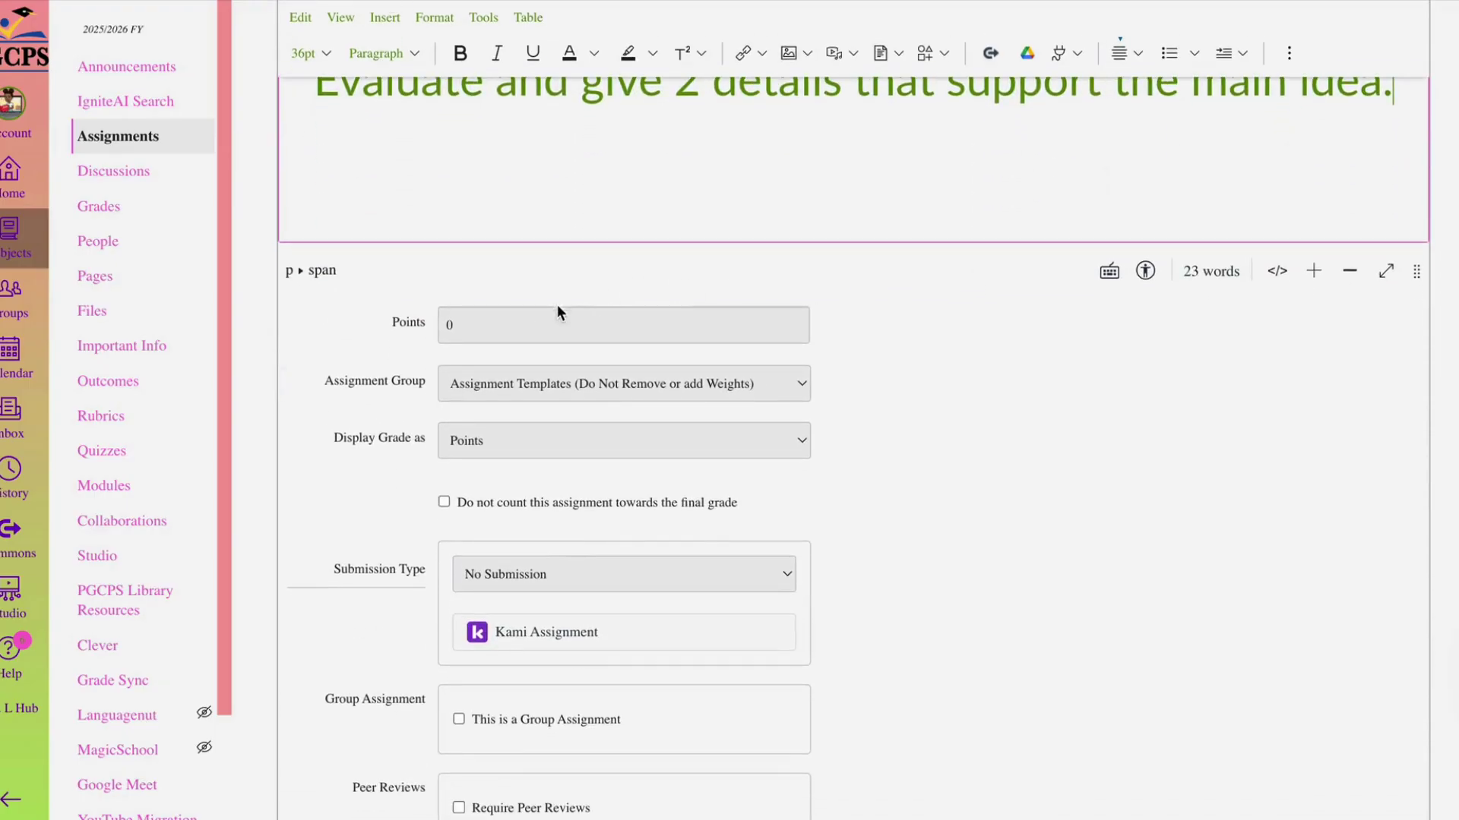
- Set the assignment's points to 8 and place it in the CLASS WORK assignment group
scroll(459, 264, "down", 2)
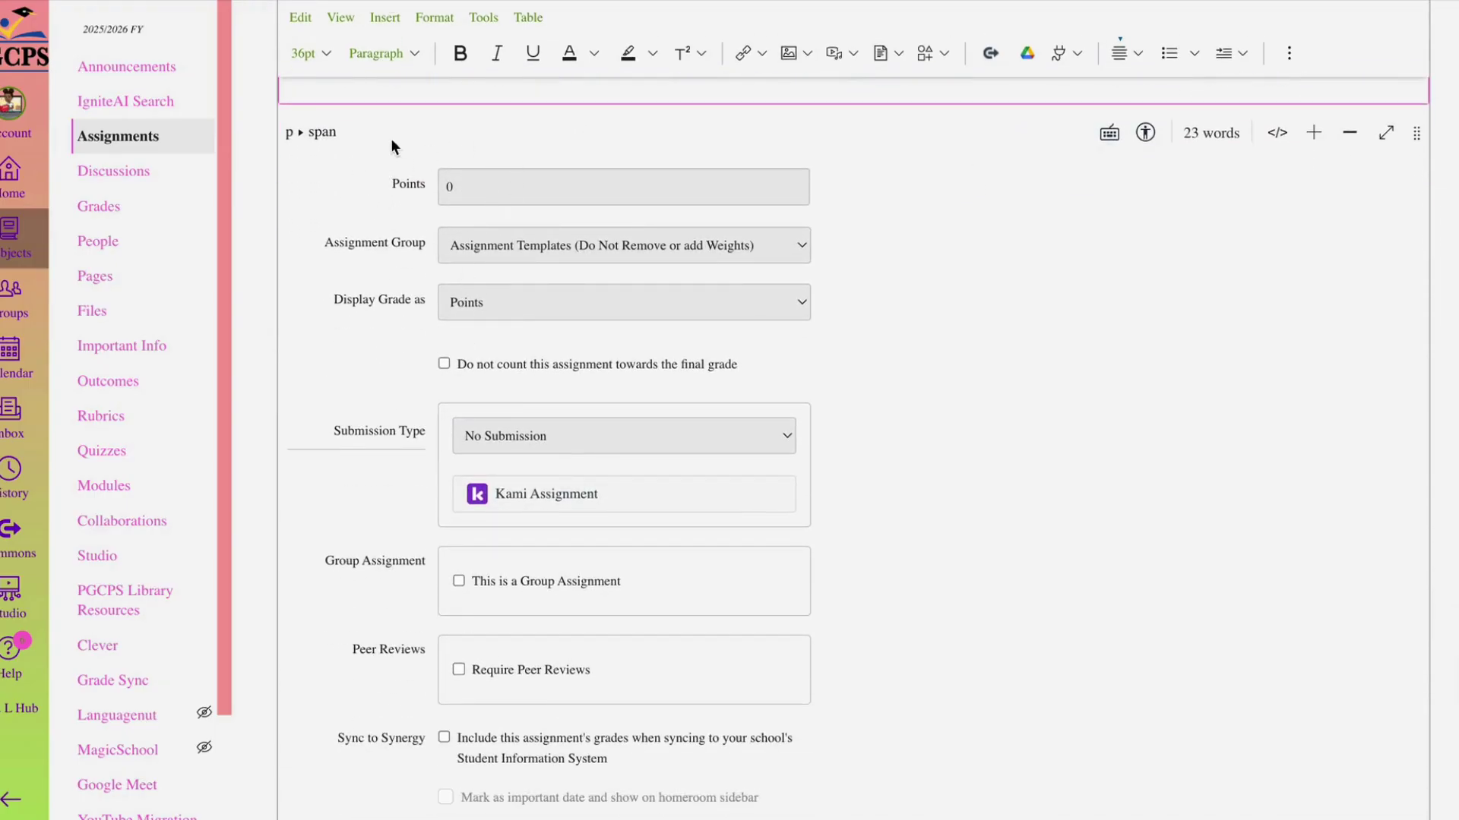
left_click(450, 182)
key("BackSpace")
type("8")
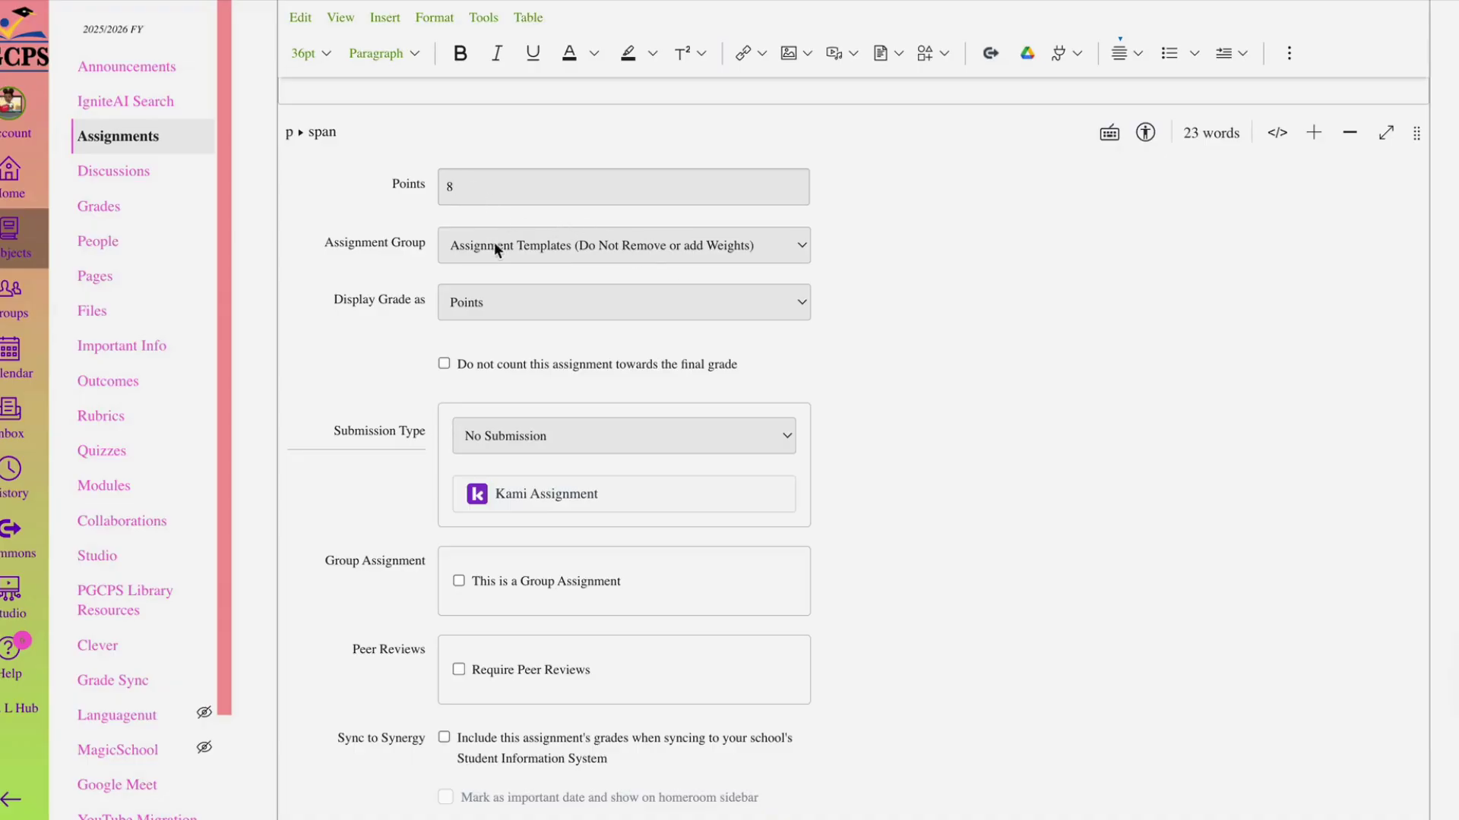
left_click(553, 249)
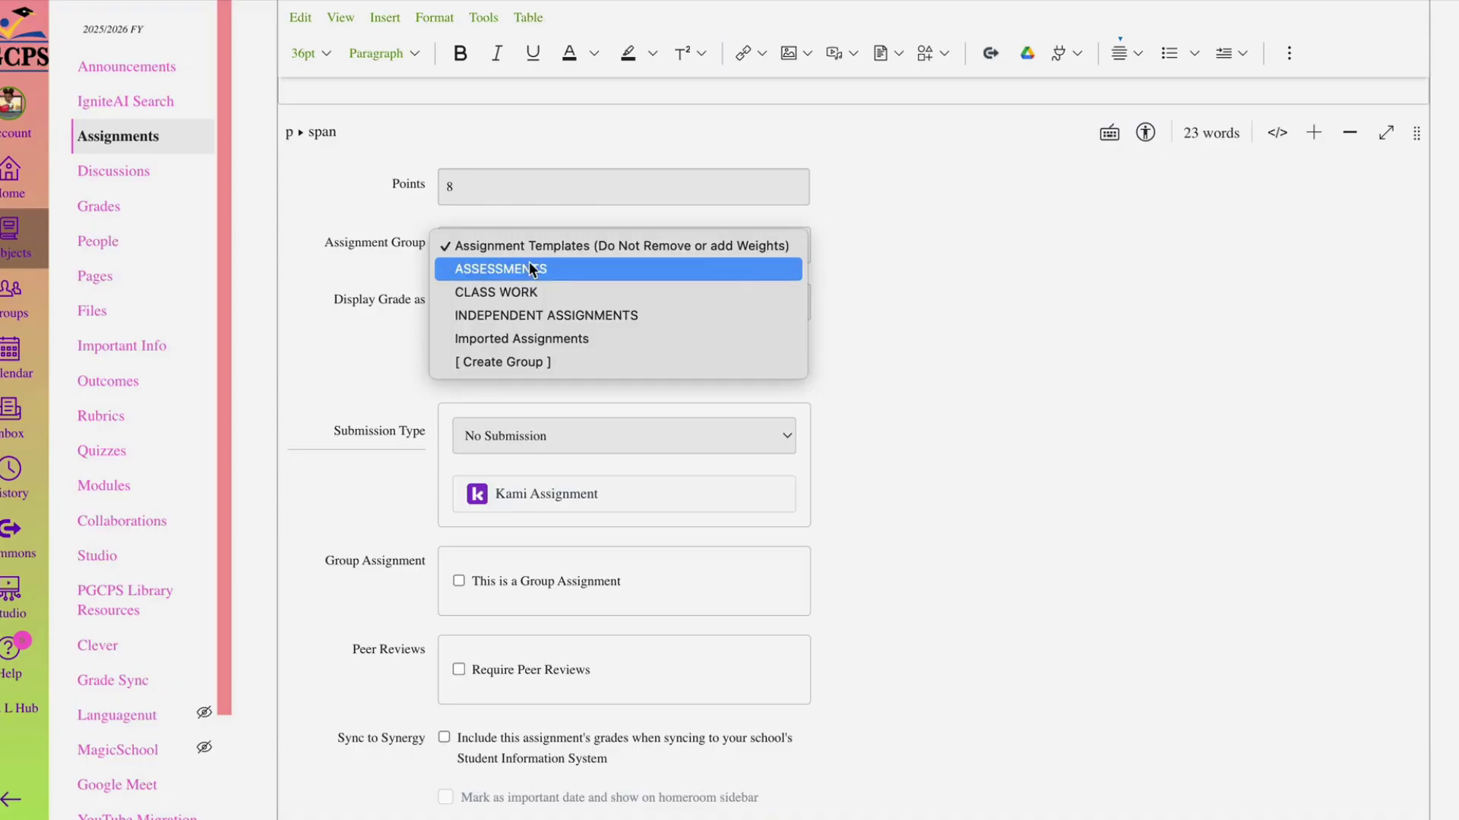
left_click(525, 298)
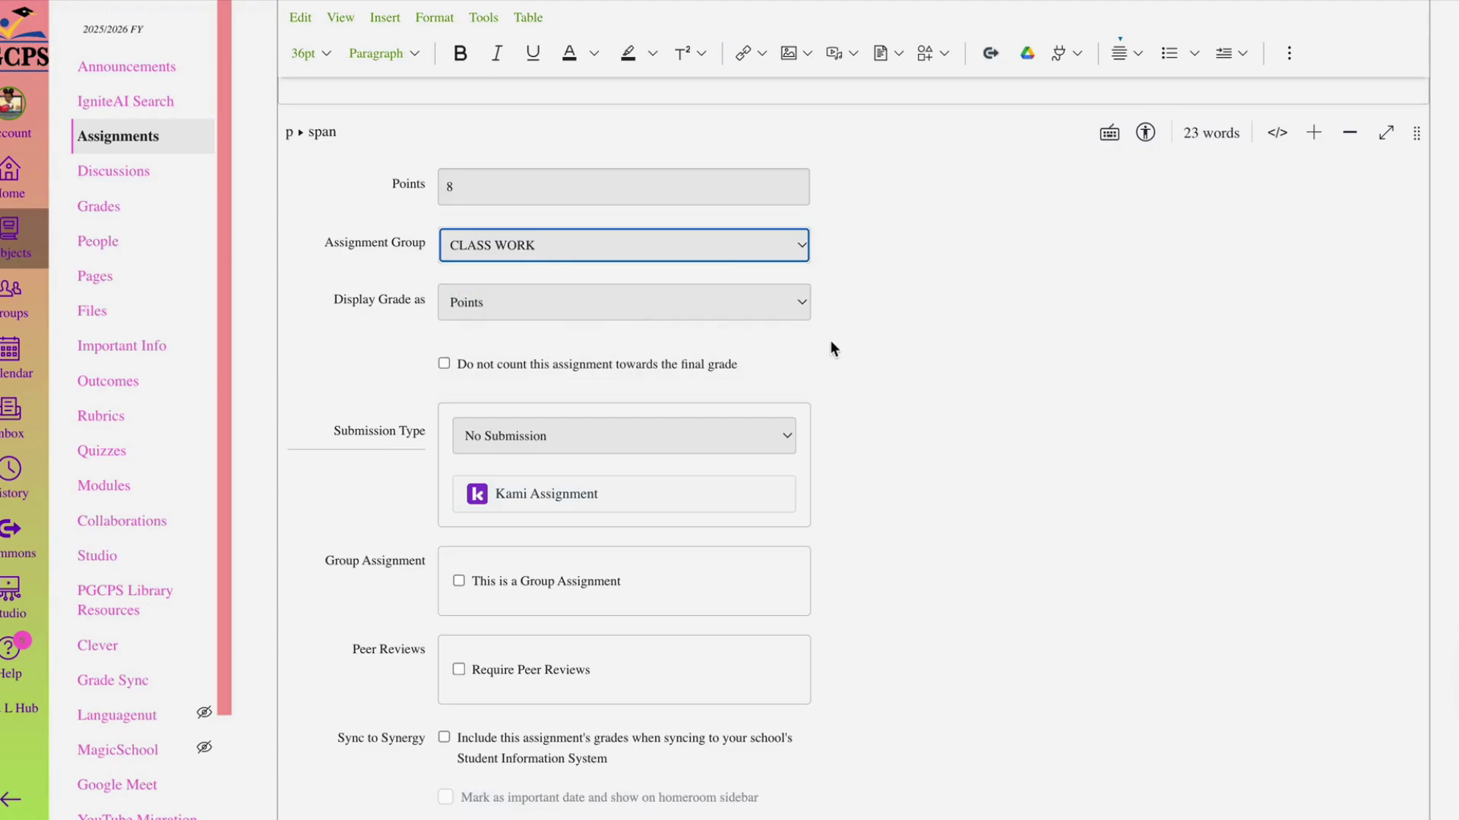
- Set the submission type to Online and allow Text Entry and Media Recordings
scroll(609, 308, "down", 1)
scroll(610, 308, "down", 3)
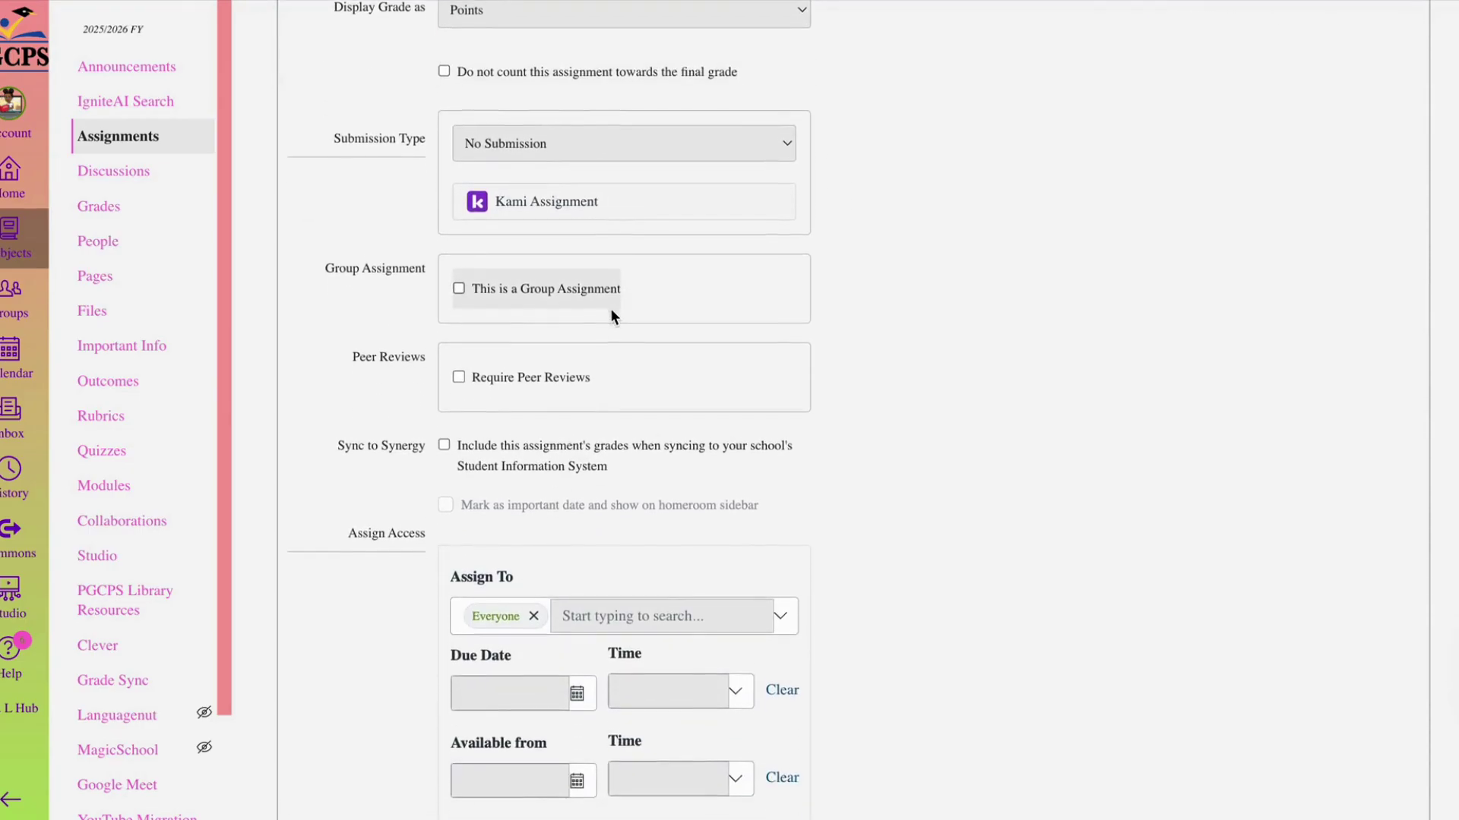
left_click(488, 136)
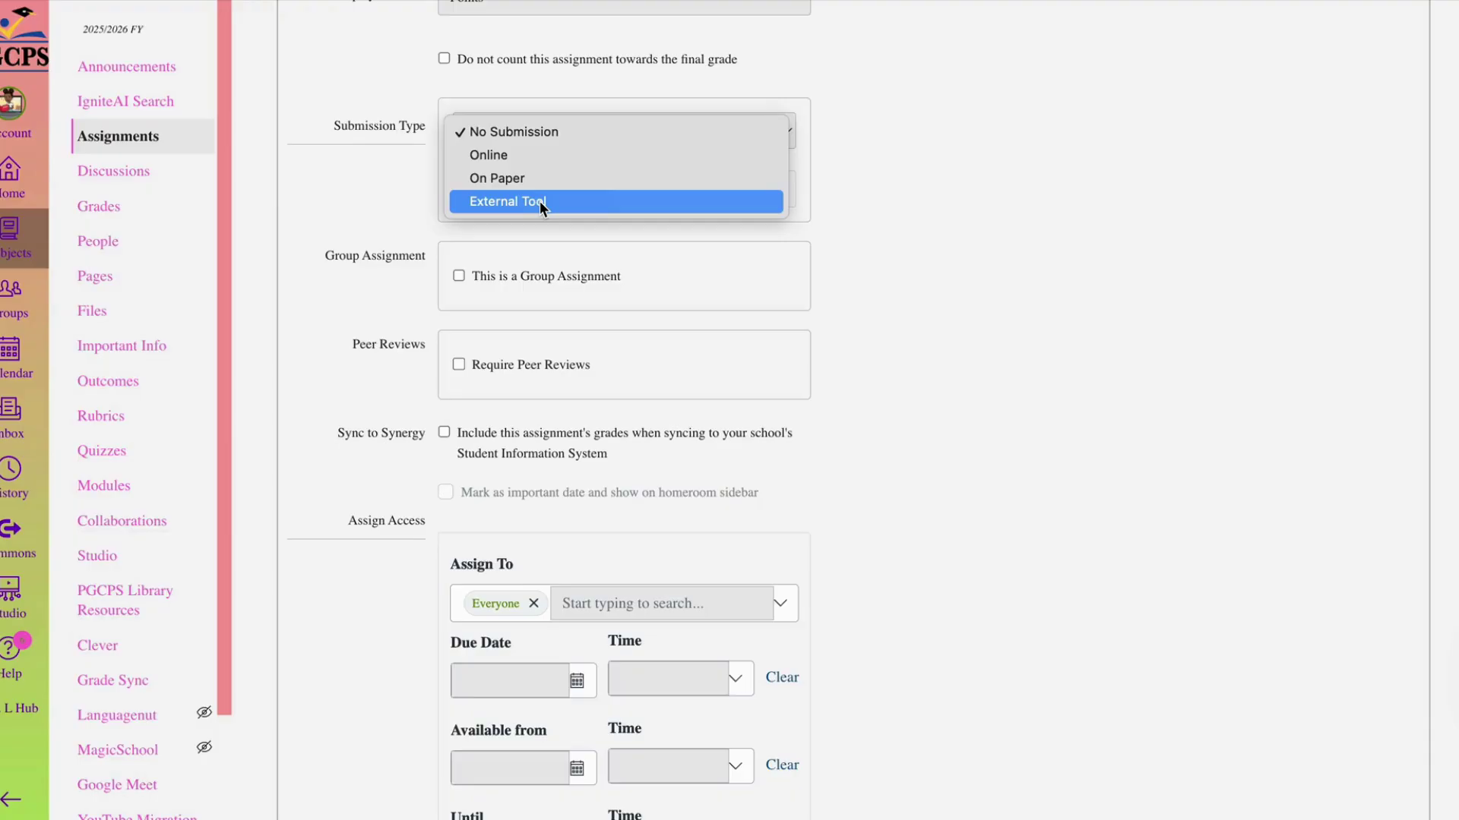
left_click(544, 157)
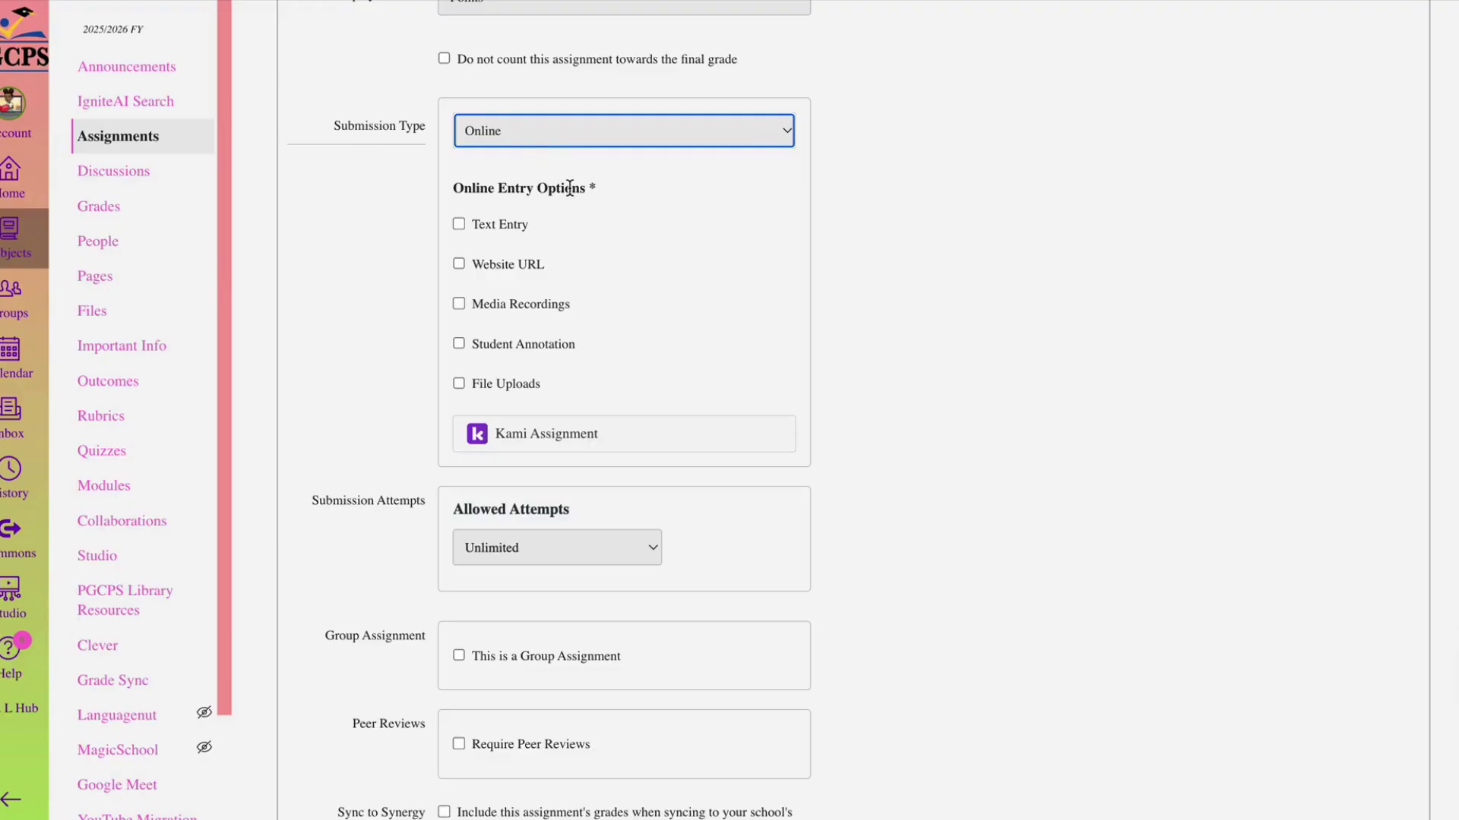
scroll(570, 187, "down", 1)
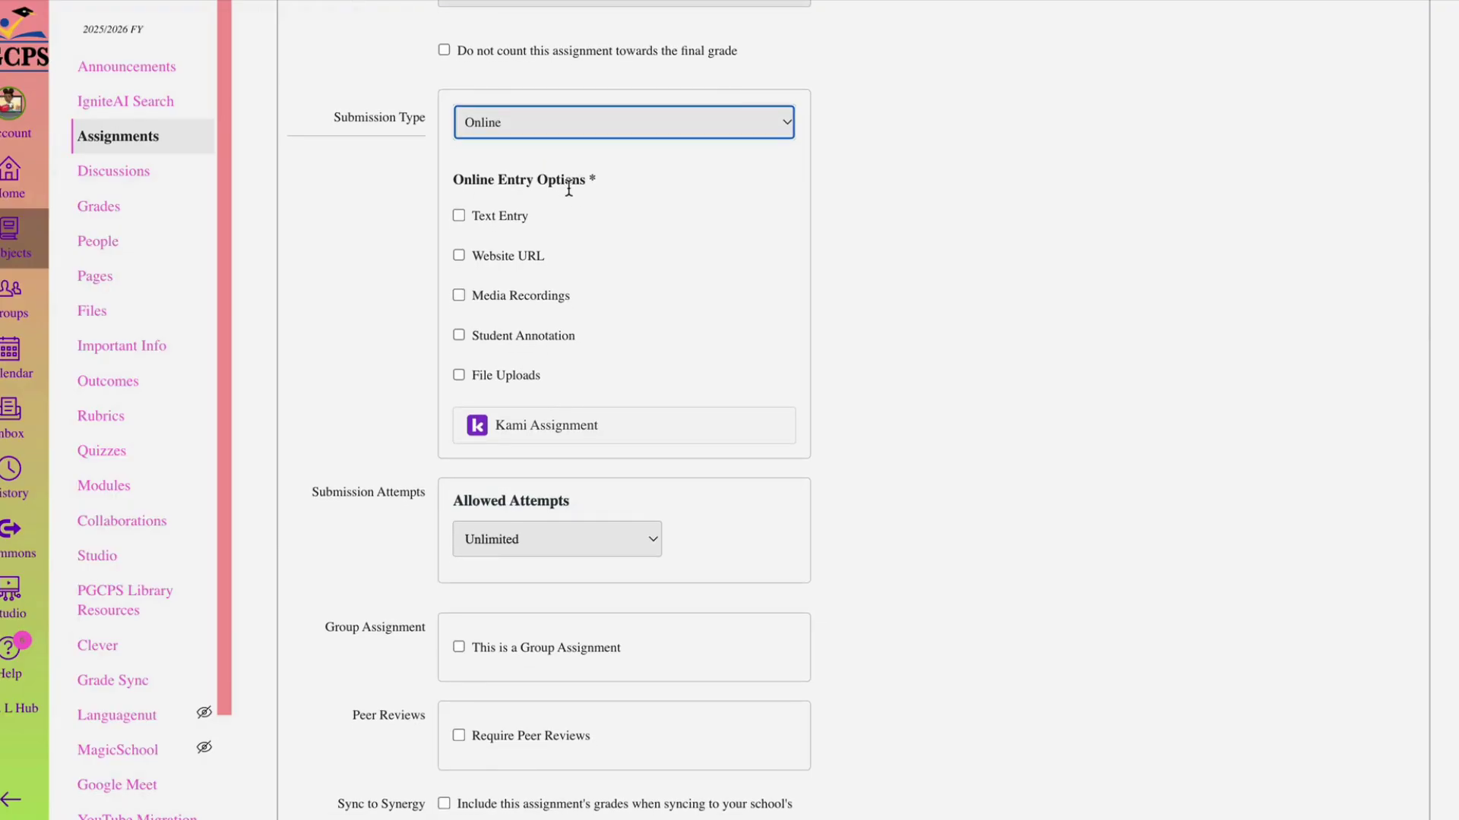
left_click(459, 216)
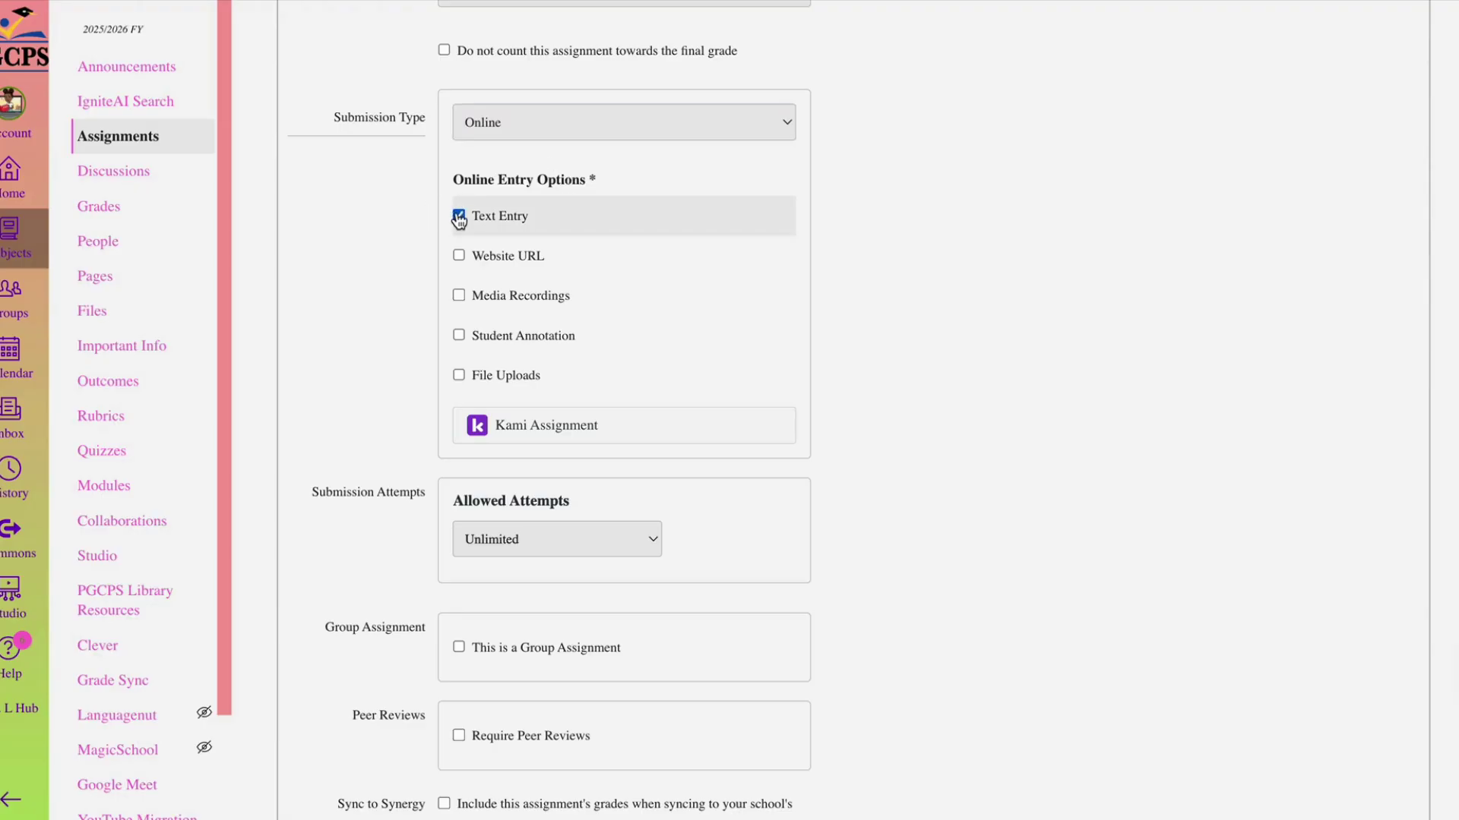
left_click(459, 296)
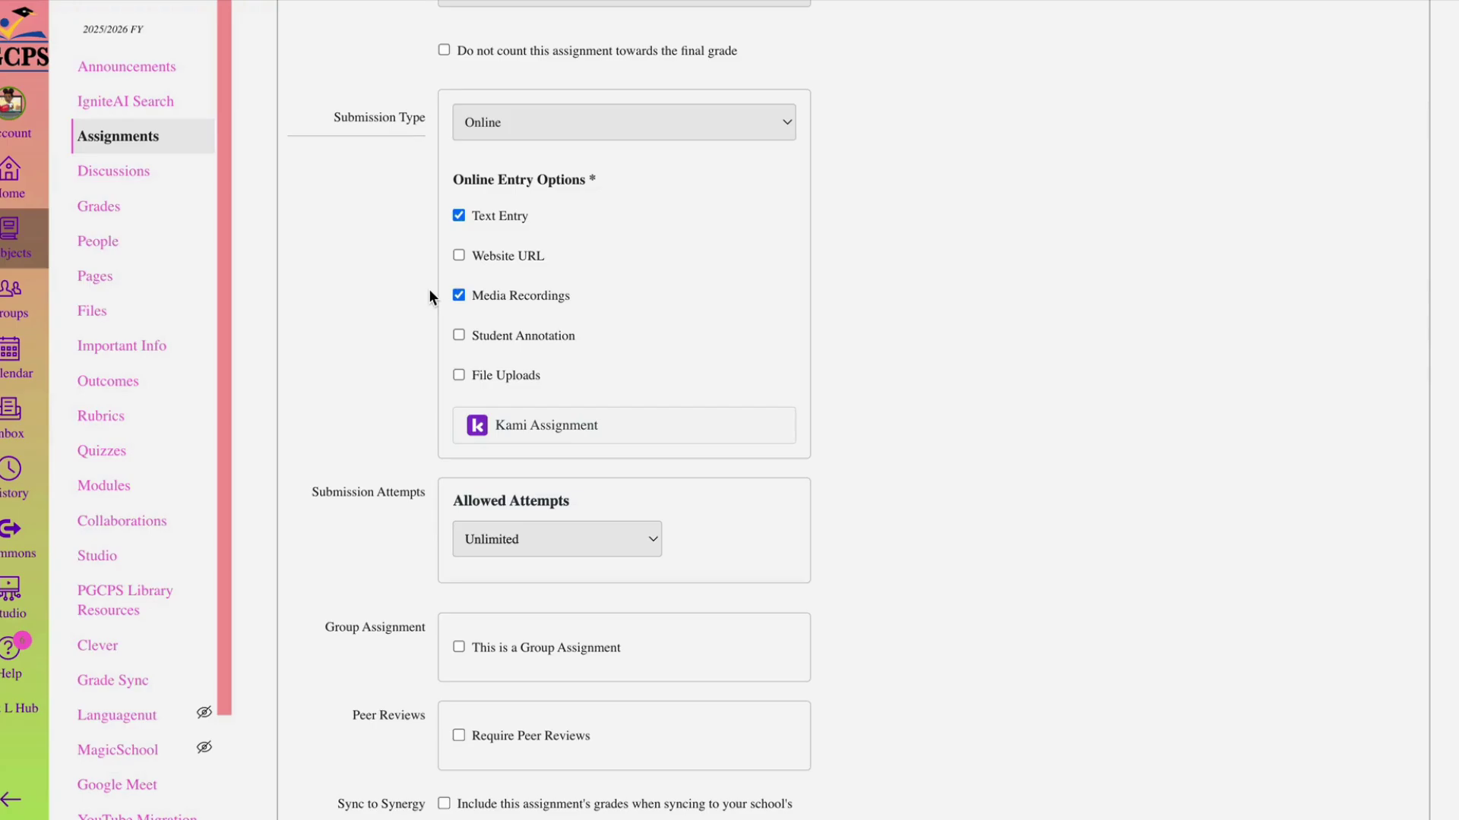
- Limit submissions to 2 attempts and include the assignment's grades when syncing to the Student Information System
scroll(431, 288, "down", 1)
scroll(431, 288, "up", 1)
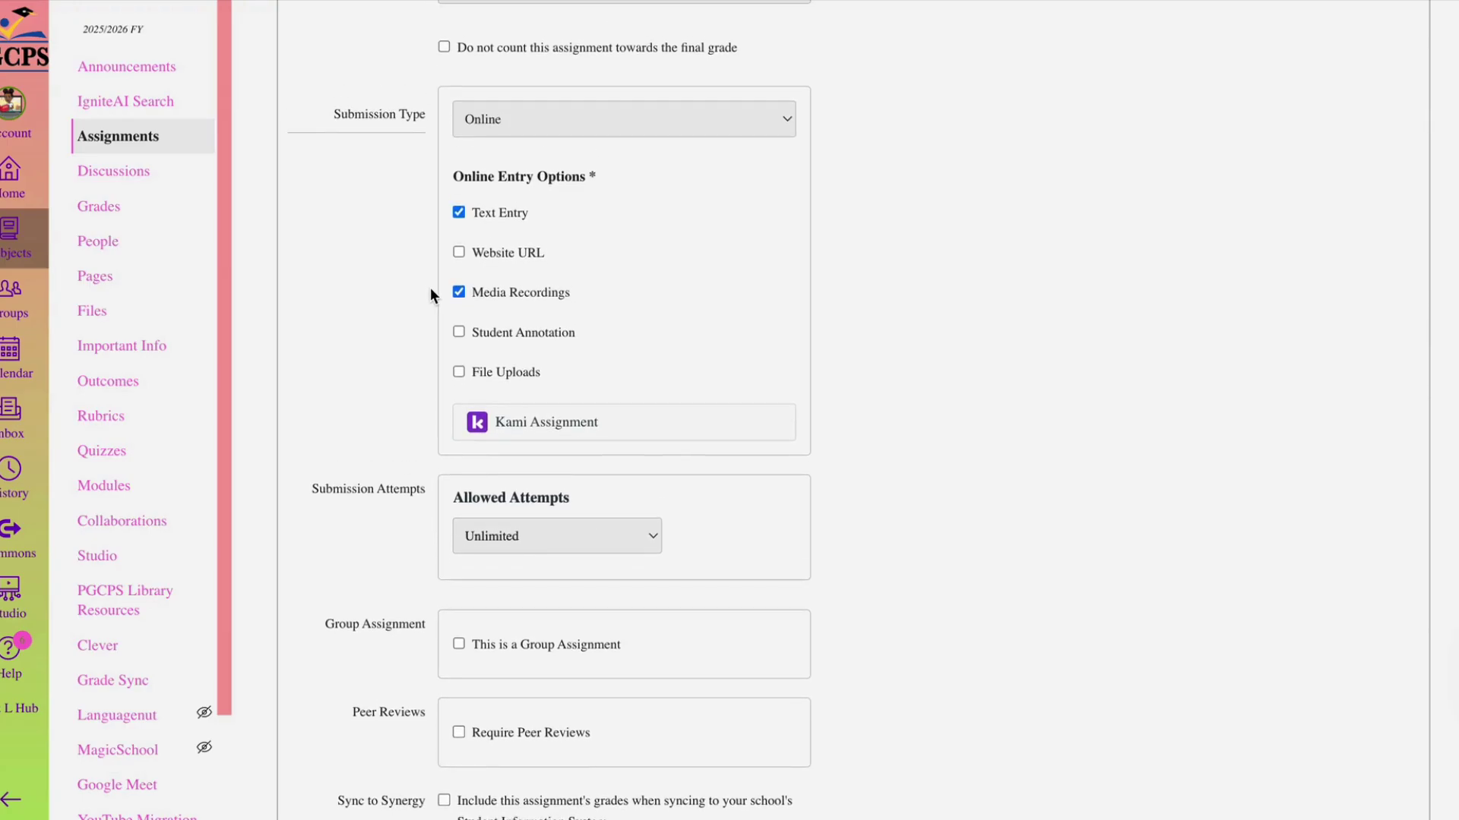
scroll(418, 313, "down", 3)
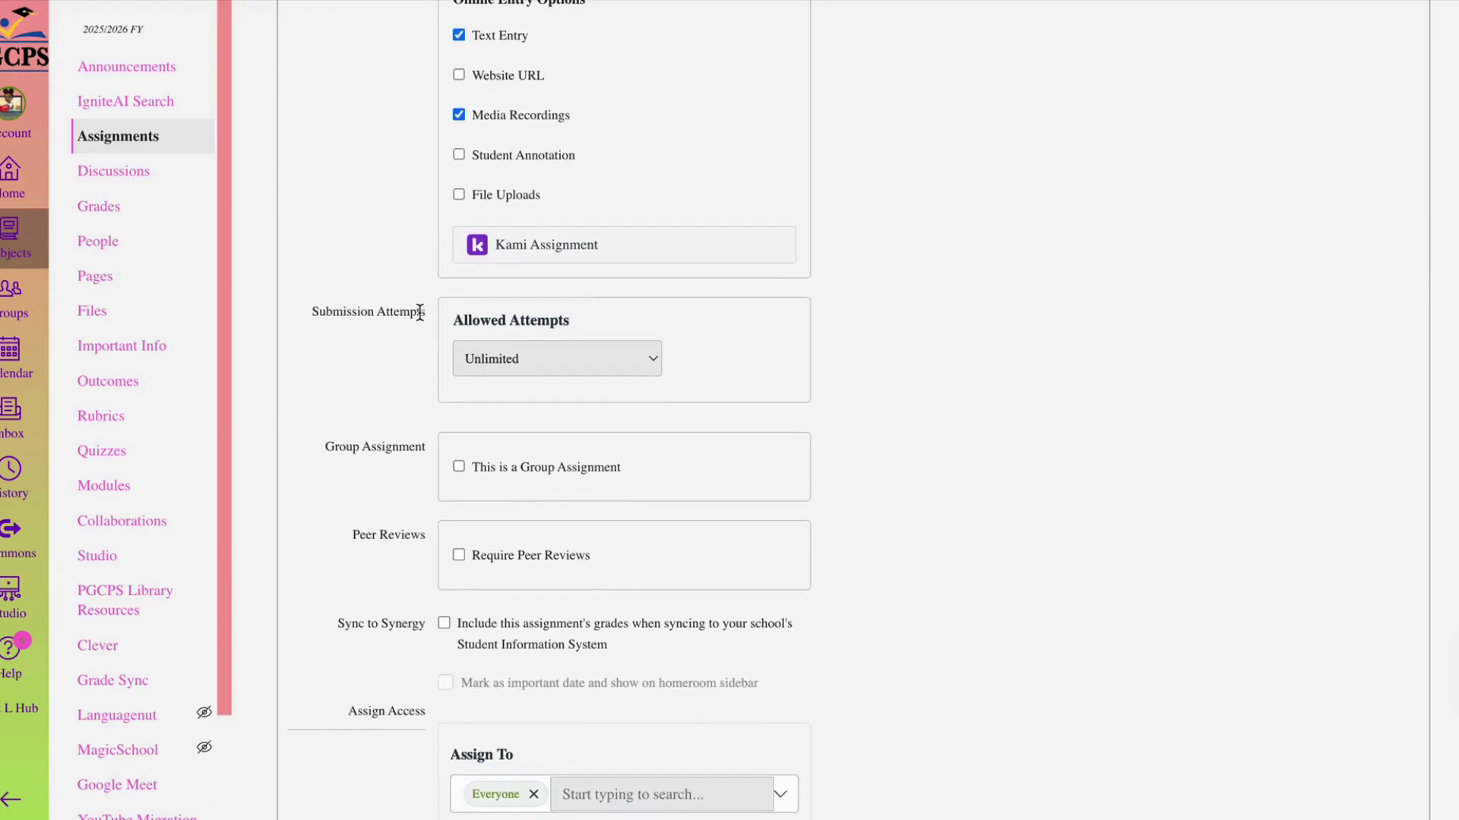
left_click(541, 359)
left_click(531, 381)
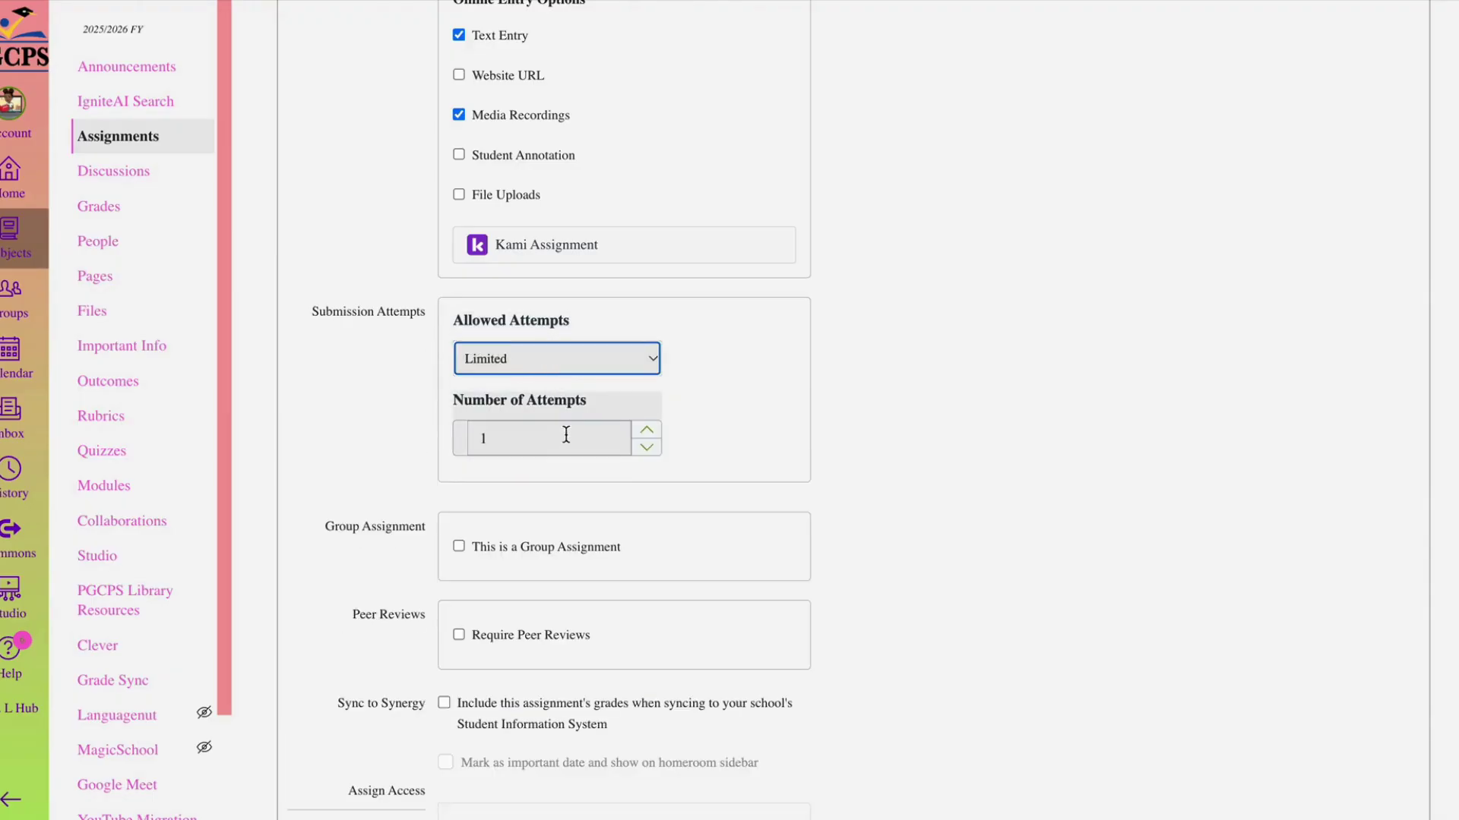
left_click(646, 430)
scroll(413, 389, "down", 5)
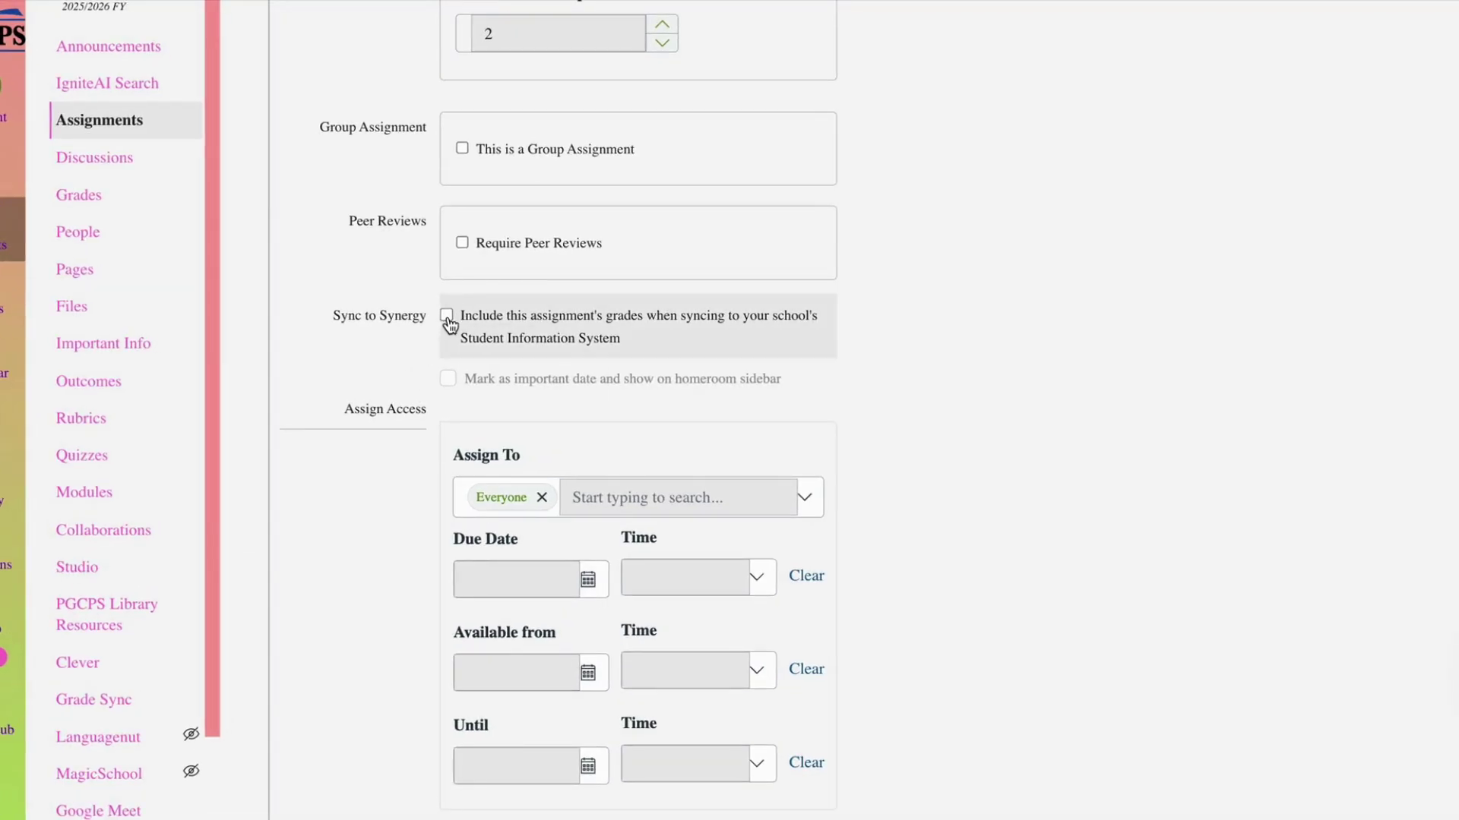
left_click(447, 316)
- Make the assignment due Feb 11, 2026 and available to everyone from Feb 9, 2026 until Feb 11, 2026
scroll(963, 467, "down", 1)
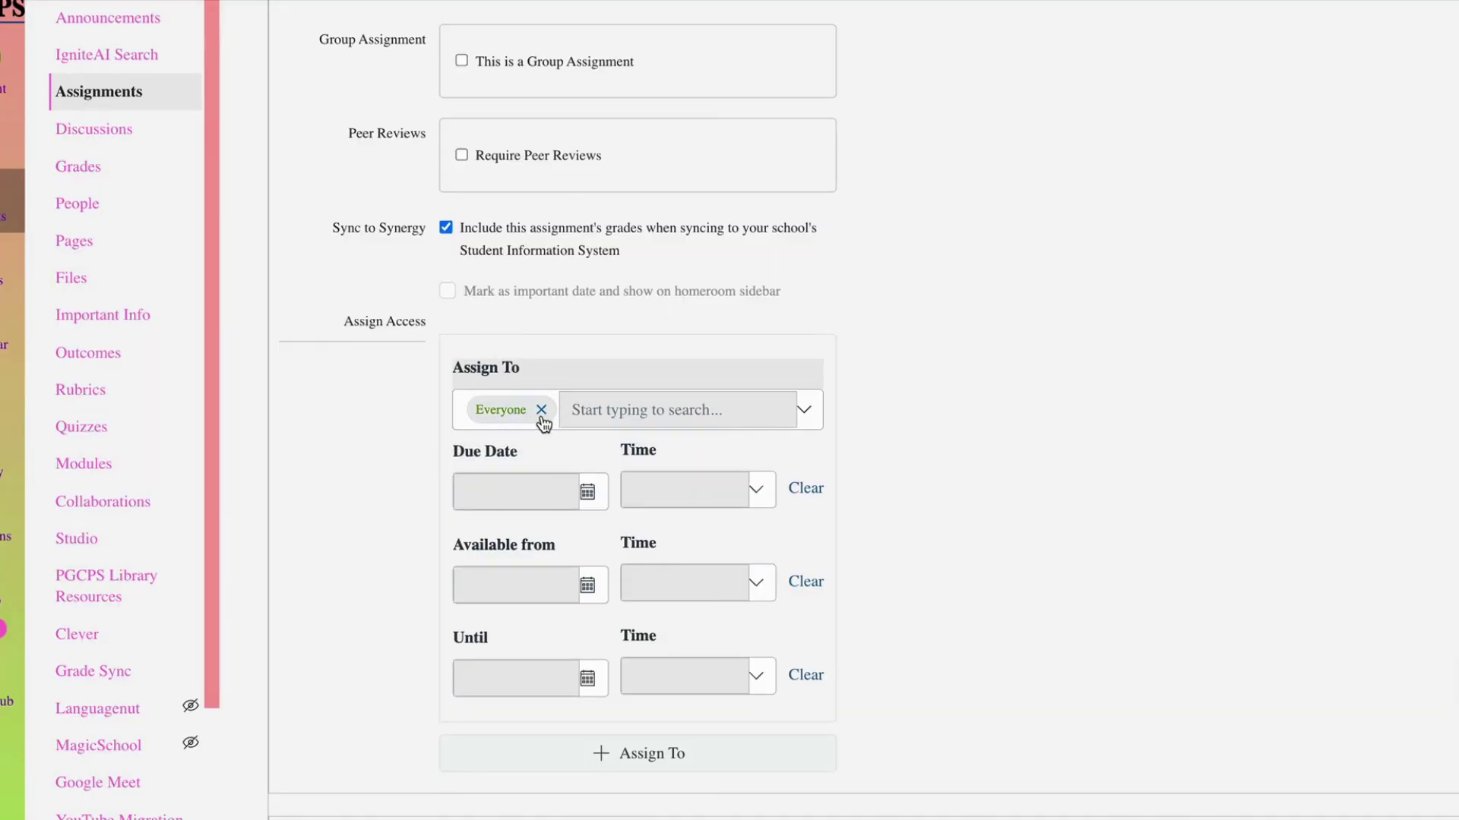
left_click(585, 493)
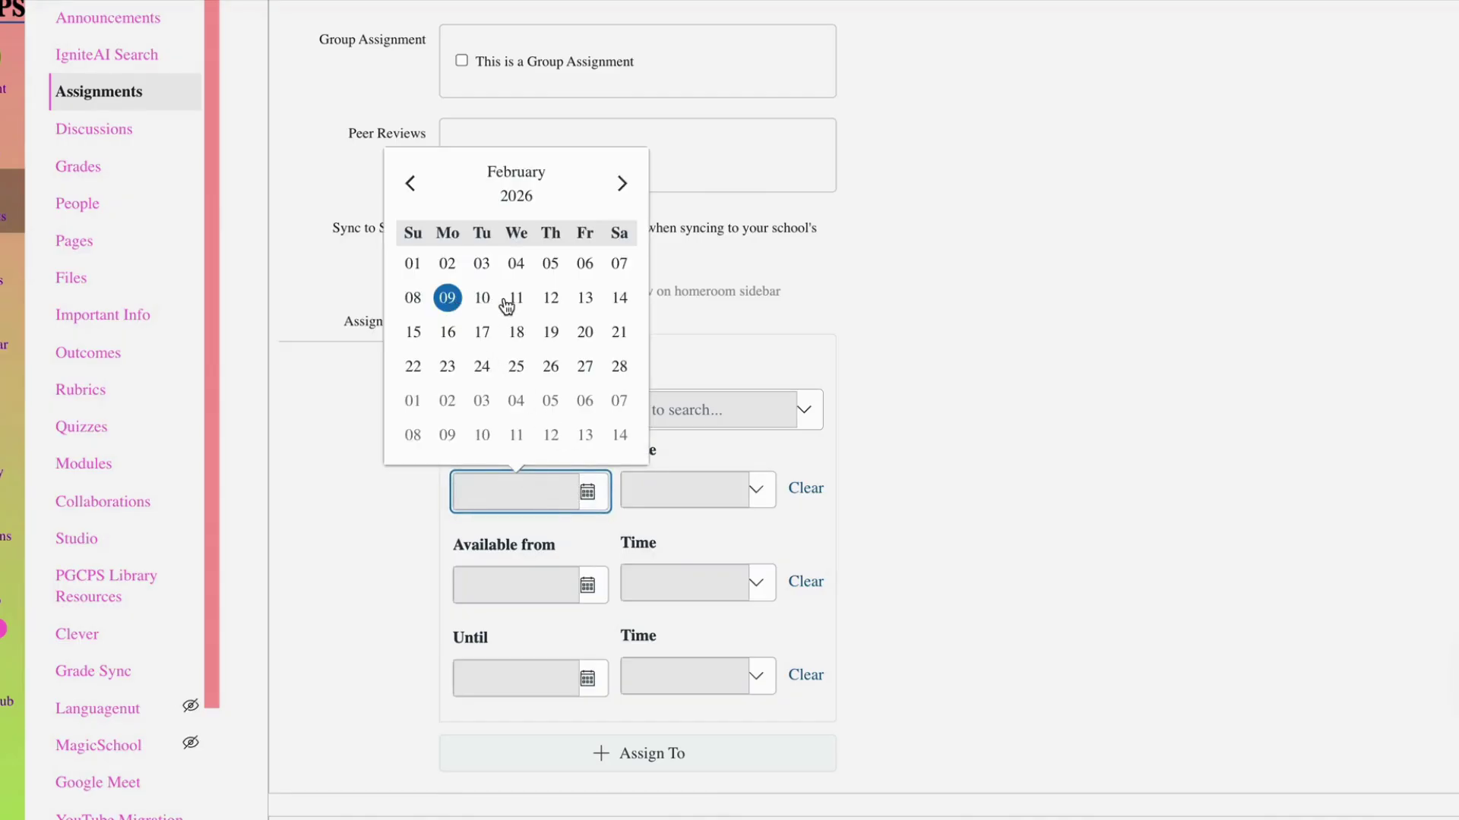
left_click(514, 298)
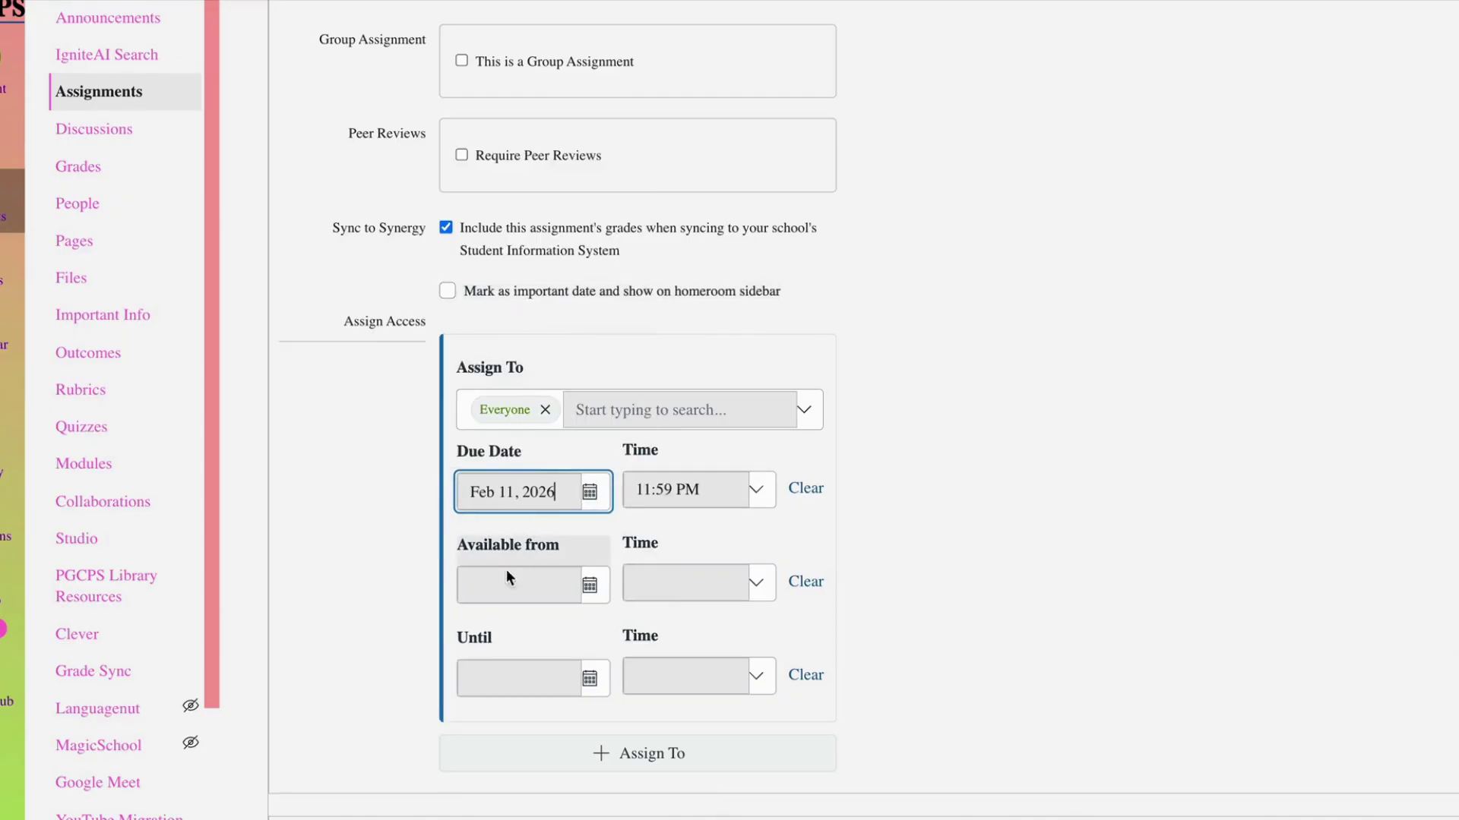
left_click(590, 585)
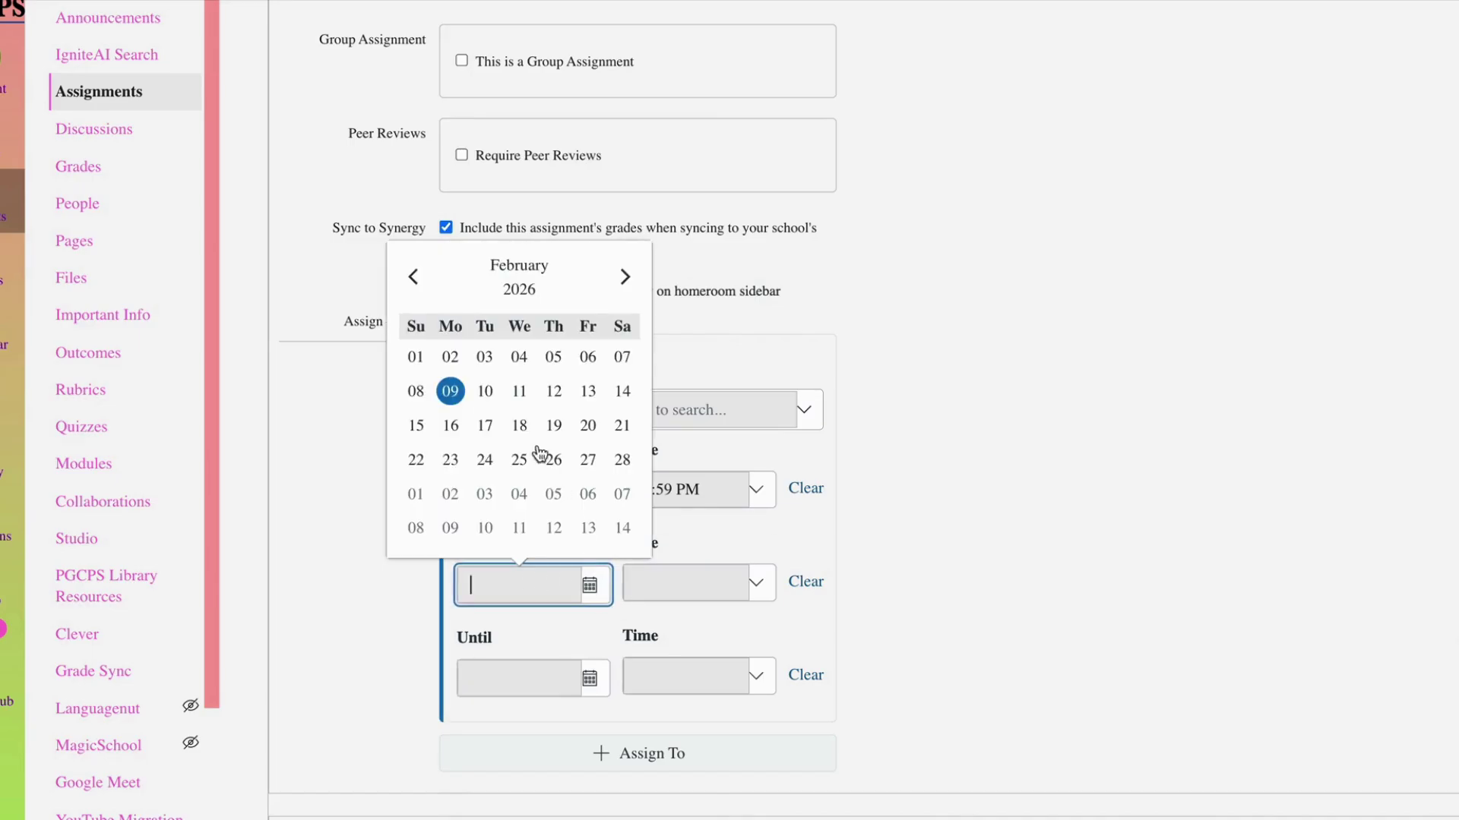
left_click(450, 391)
left_click(591, 691)
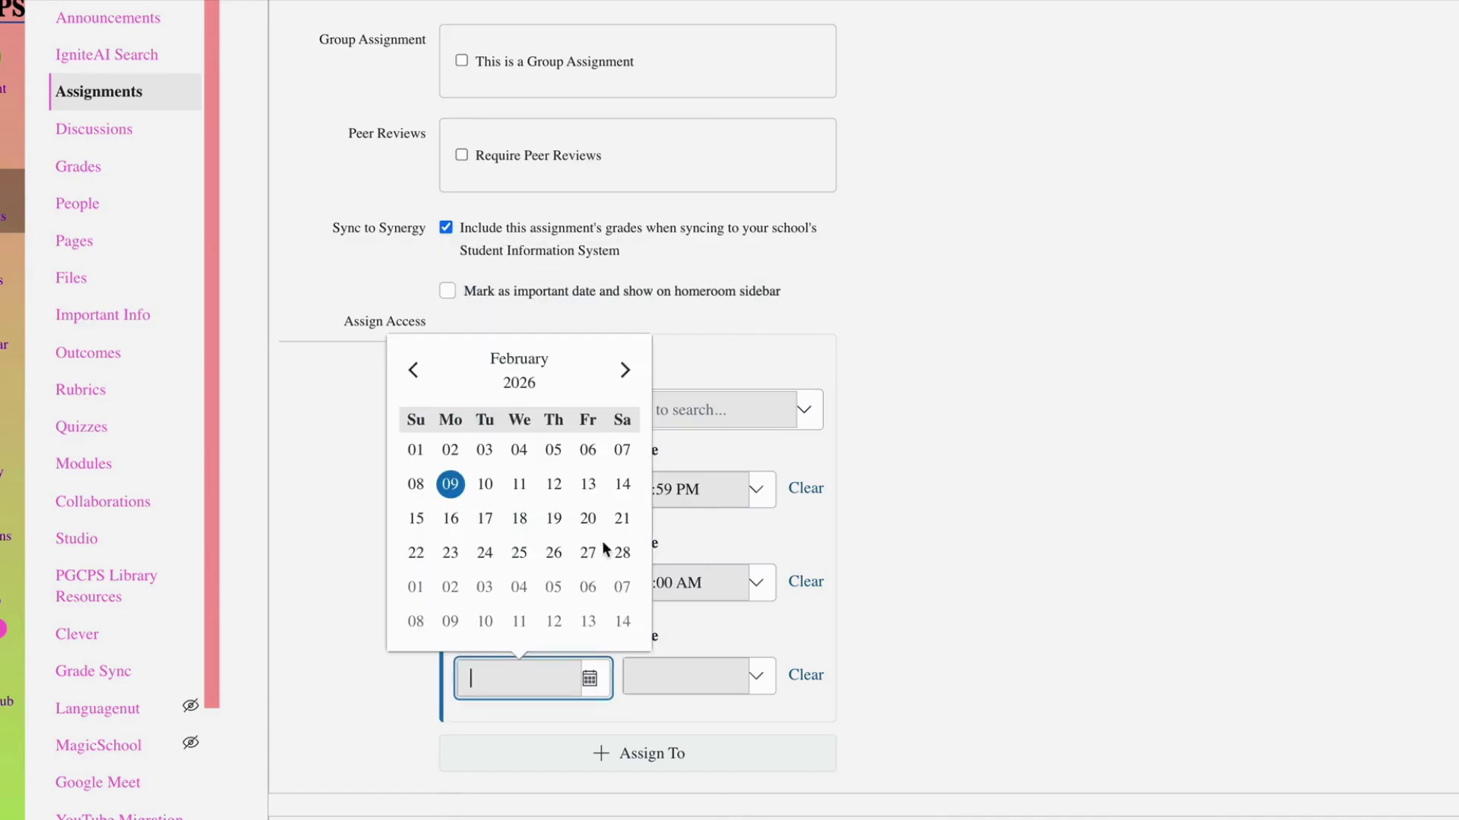
left_click(524, 486)
left_click(929, 574)
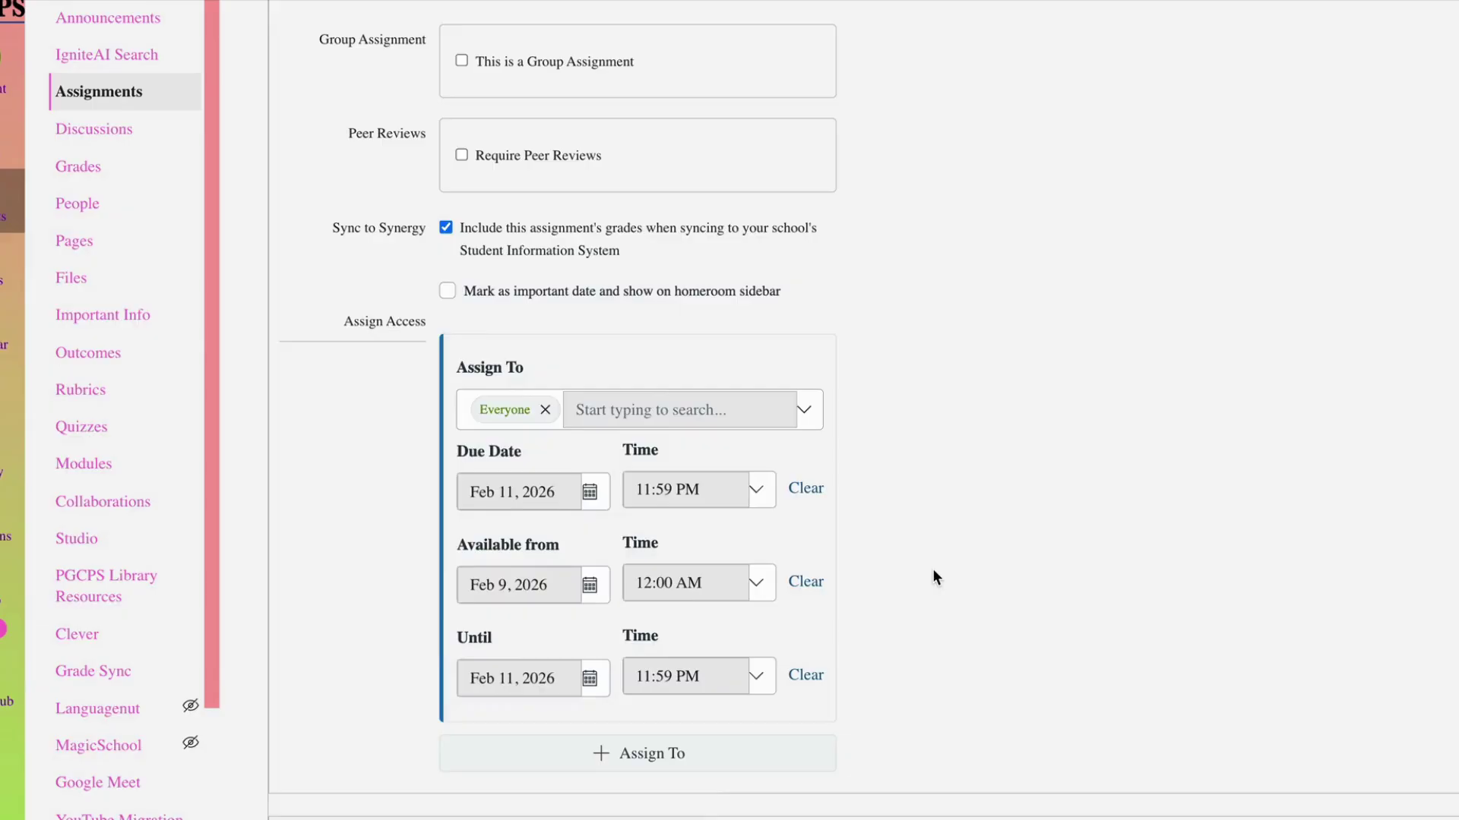
- Review the assignment's instructions, points, group, submission options, attempts, grade sync and availability dates
scroll(932, 570, "down", 2)
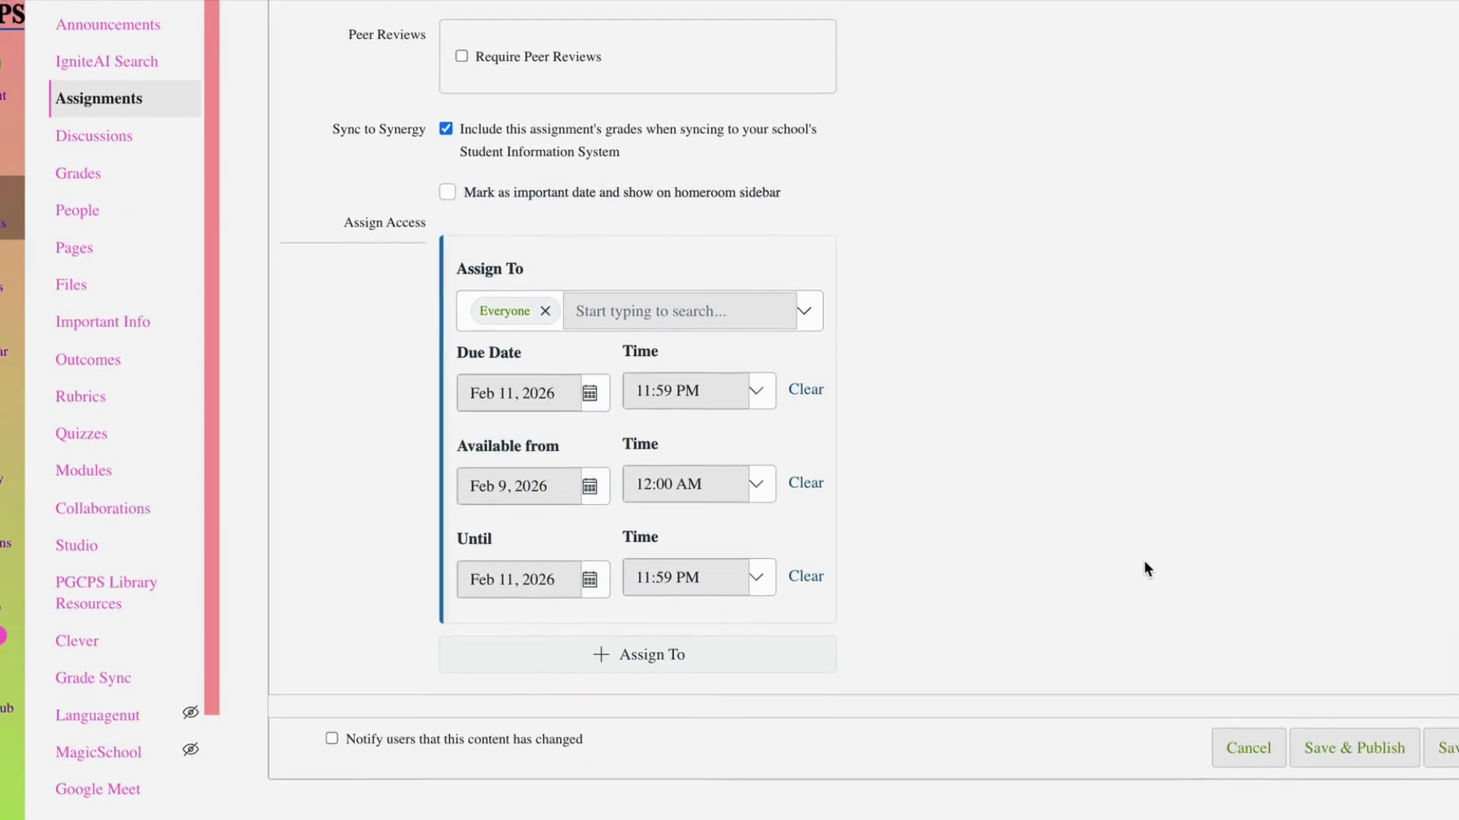
scroll(1141, 563, "up", 10)
scroll(1143, 555, "up", 3)
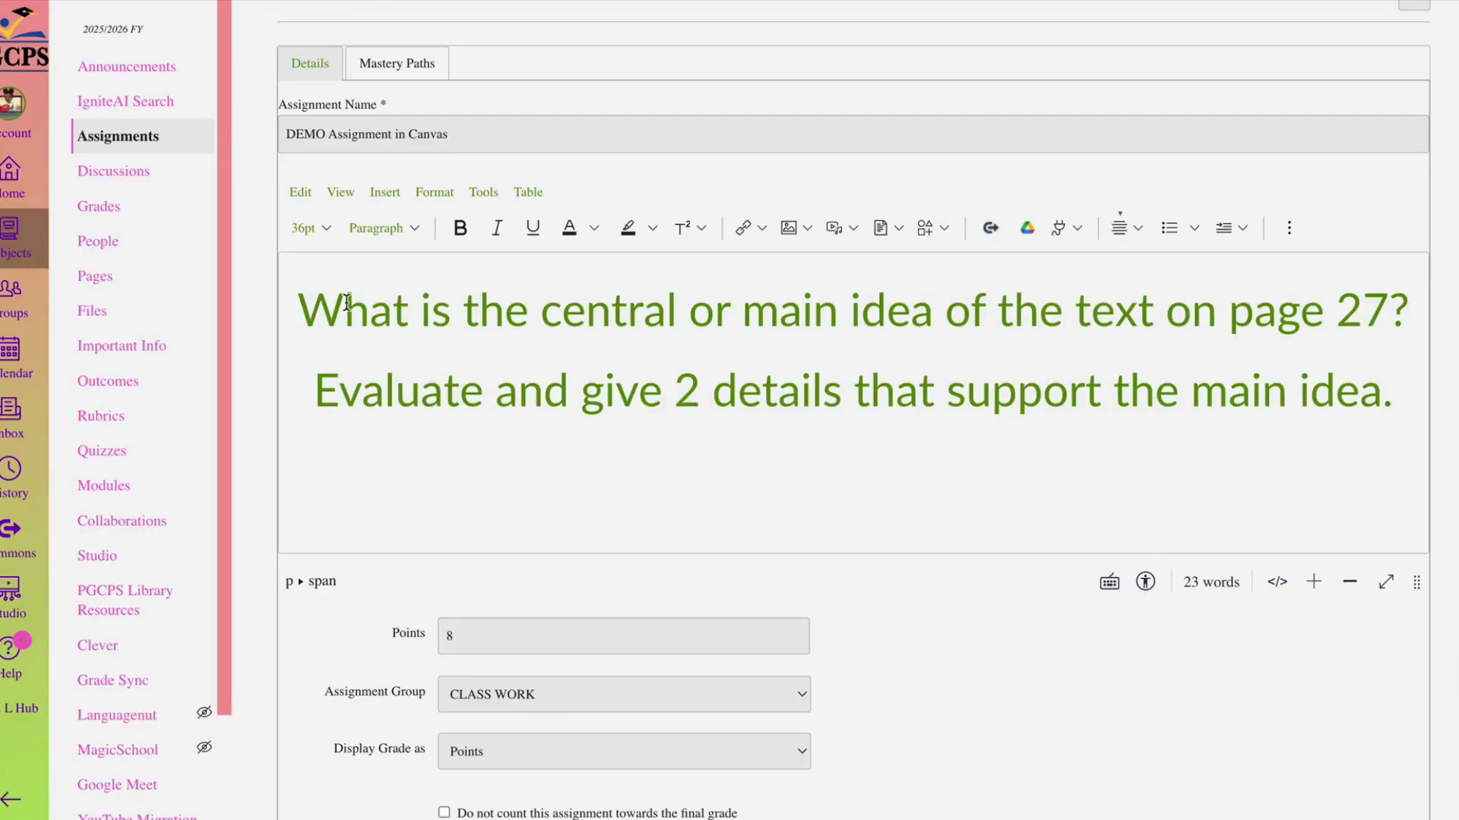
scroll(1037, 455, "down", 5)
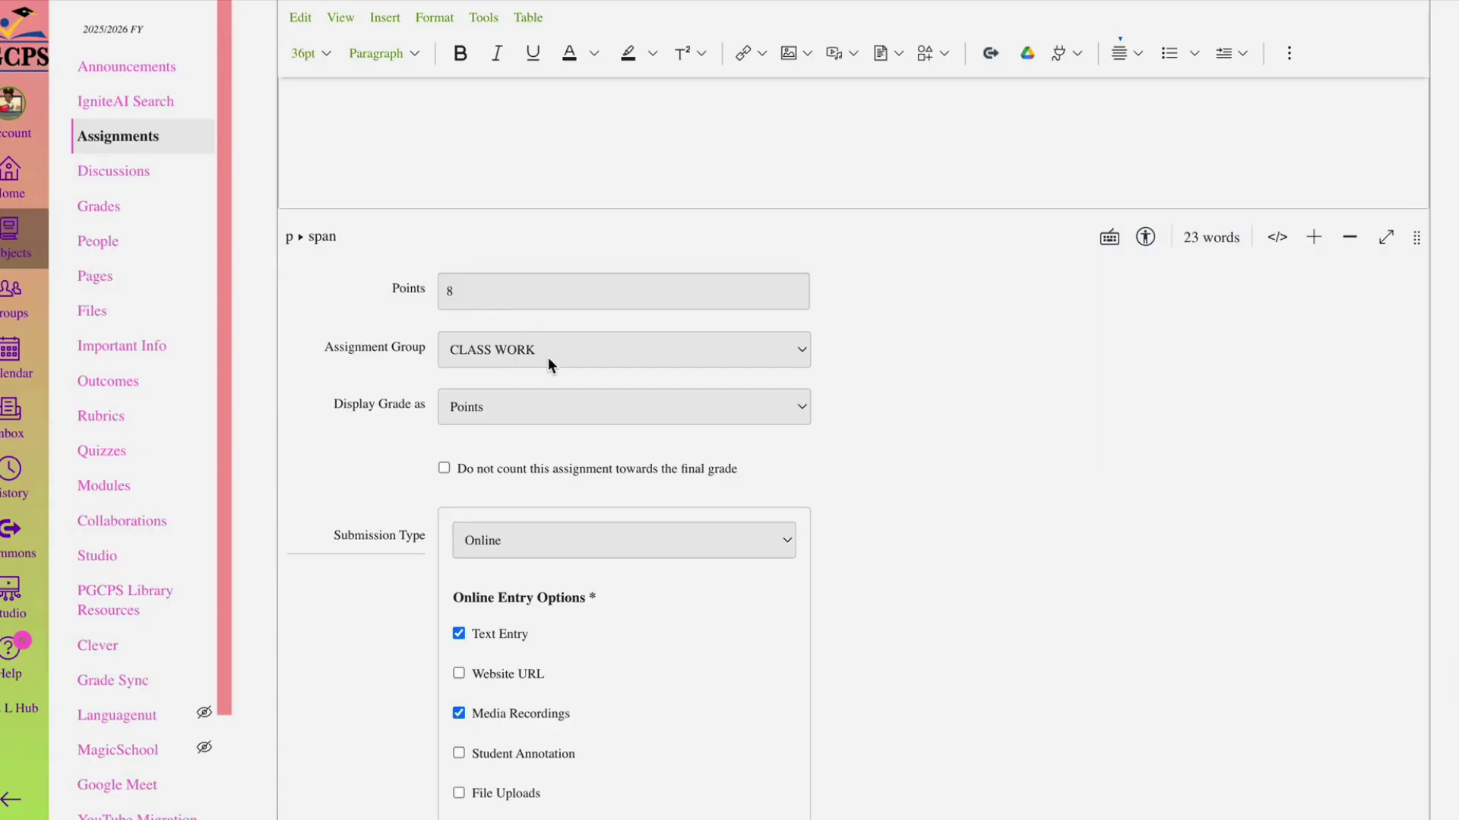
scroll(554, 403, "down", 5)
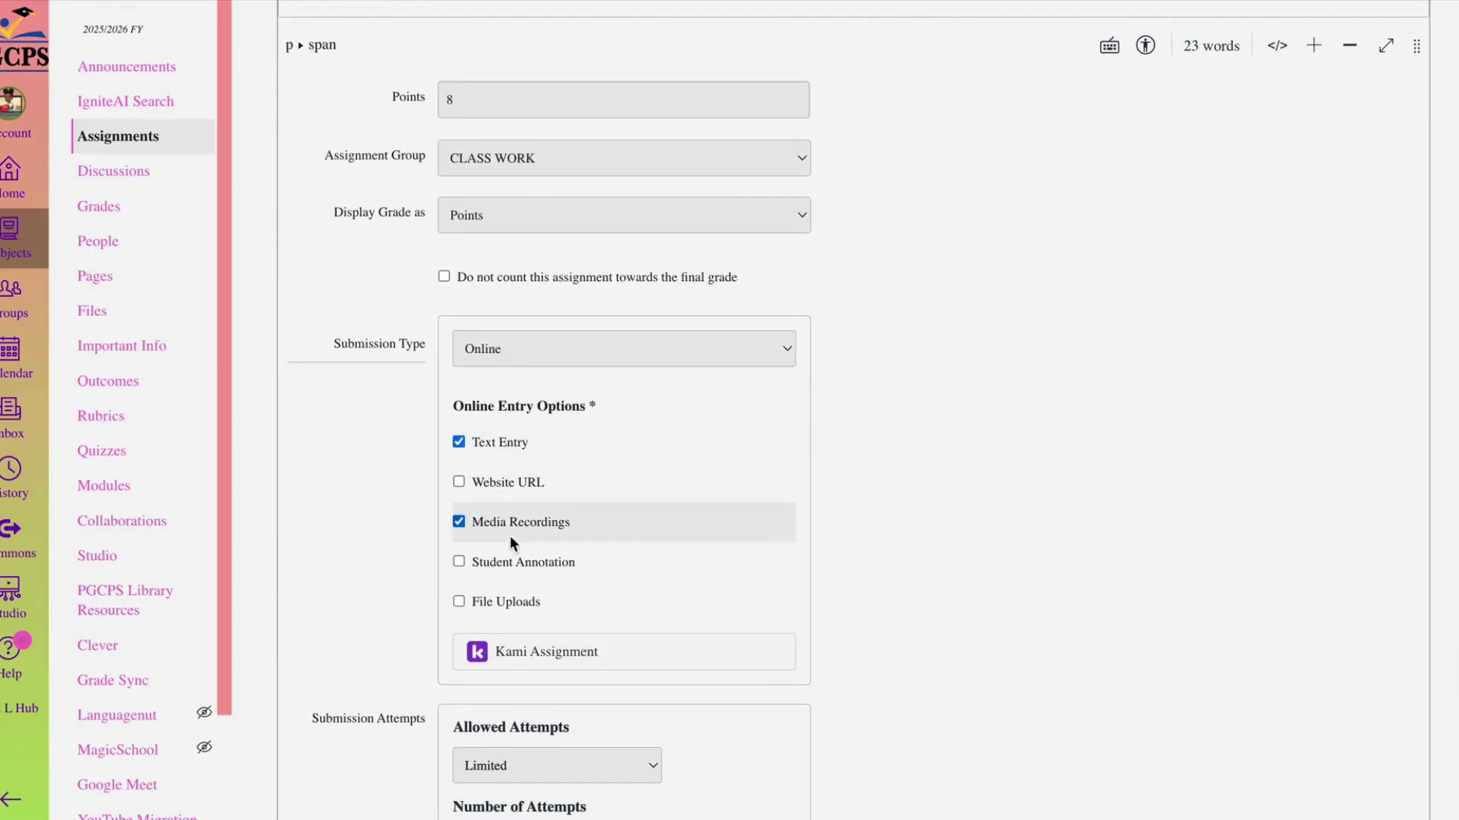
scroll(518, 512, "down", 9)
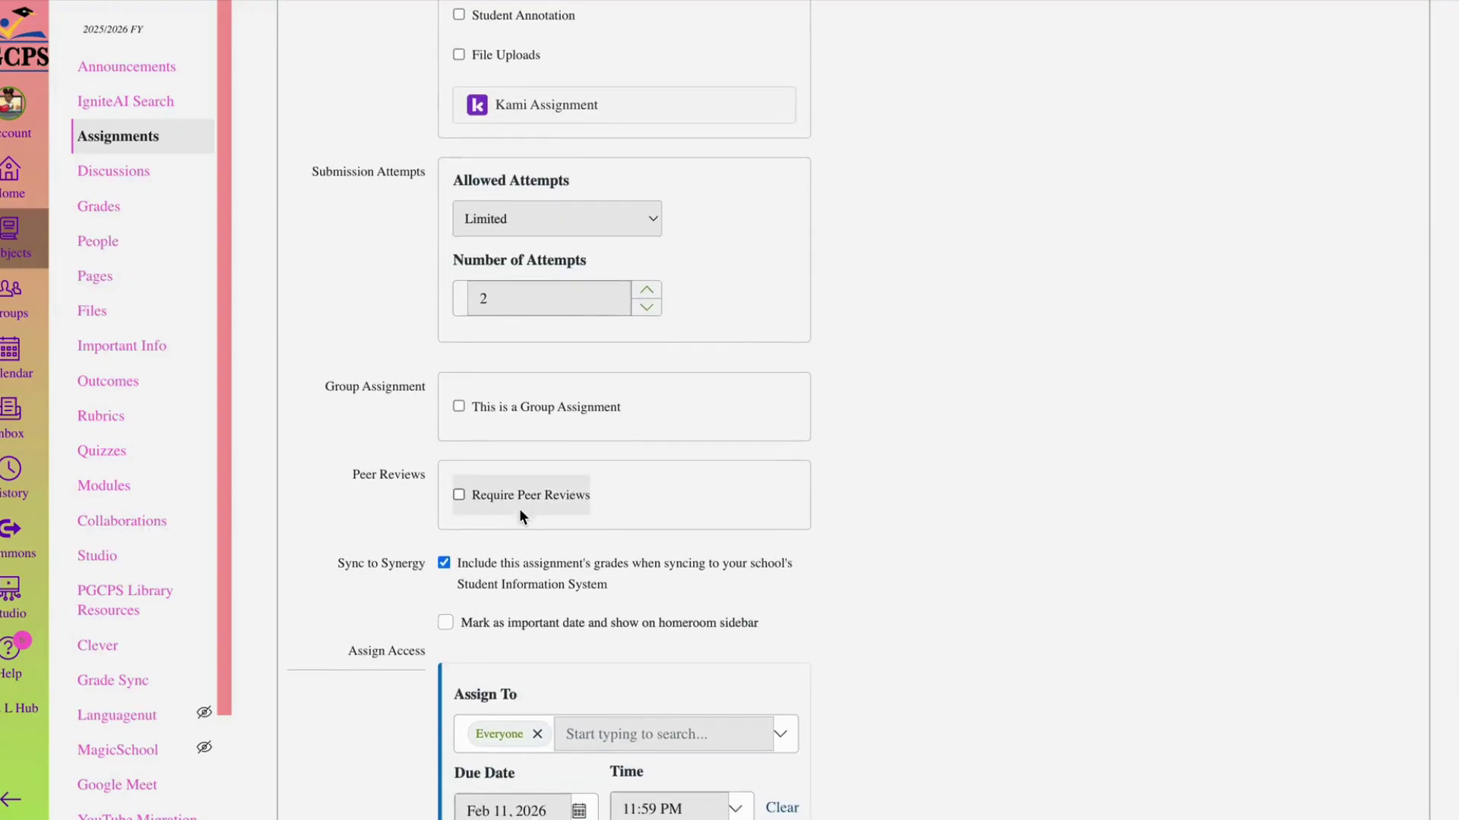
scroll(519, 507, "down", 1)
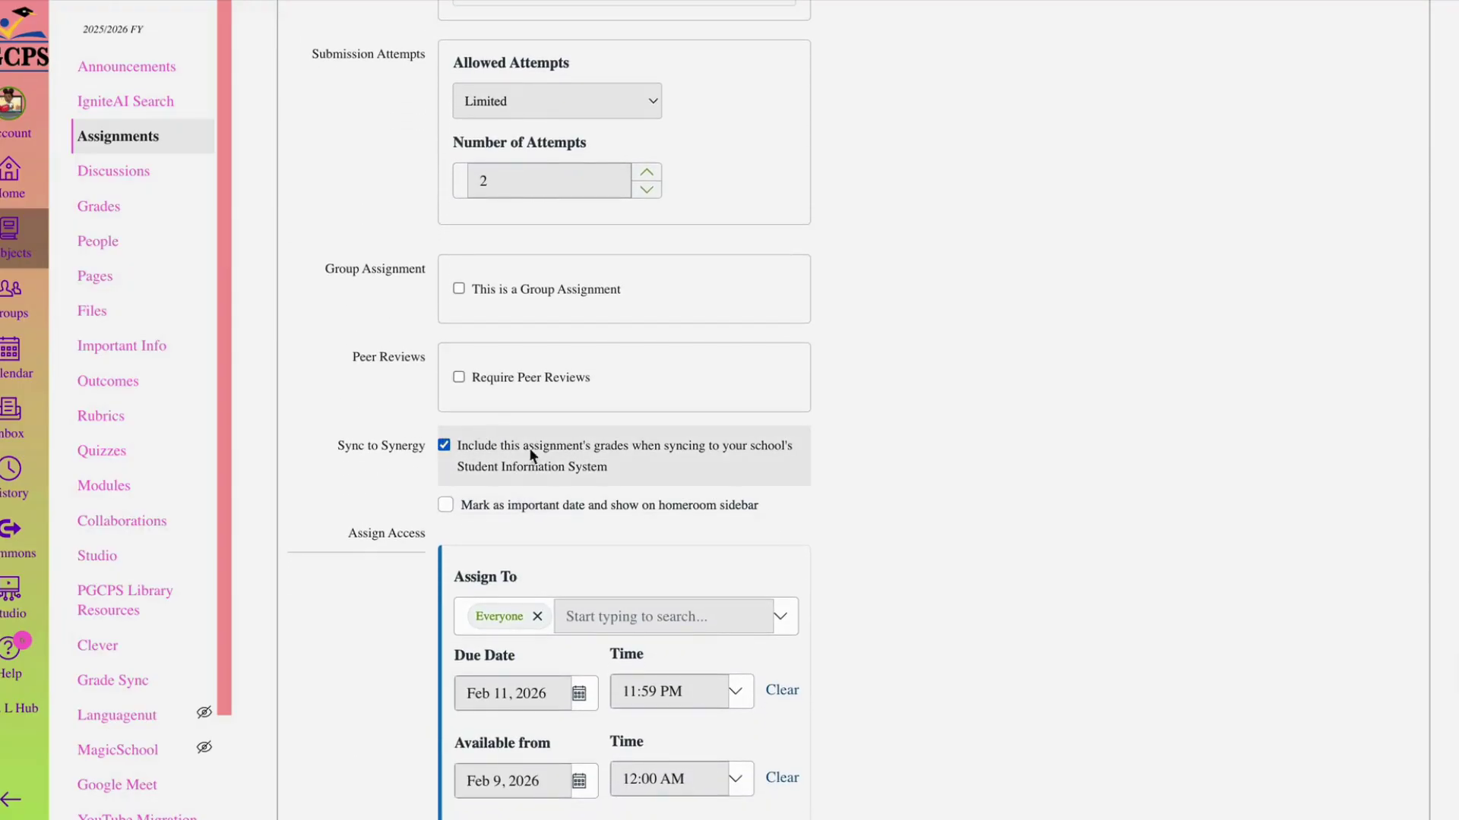
scroll(529, 453, "down", 3)
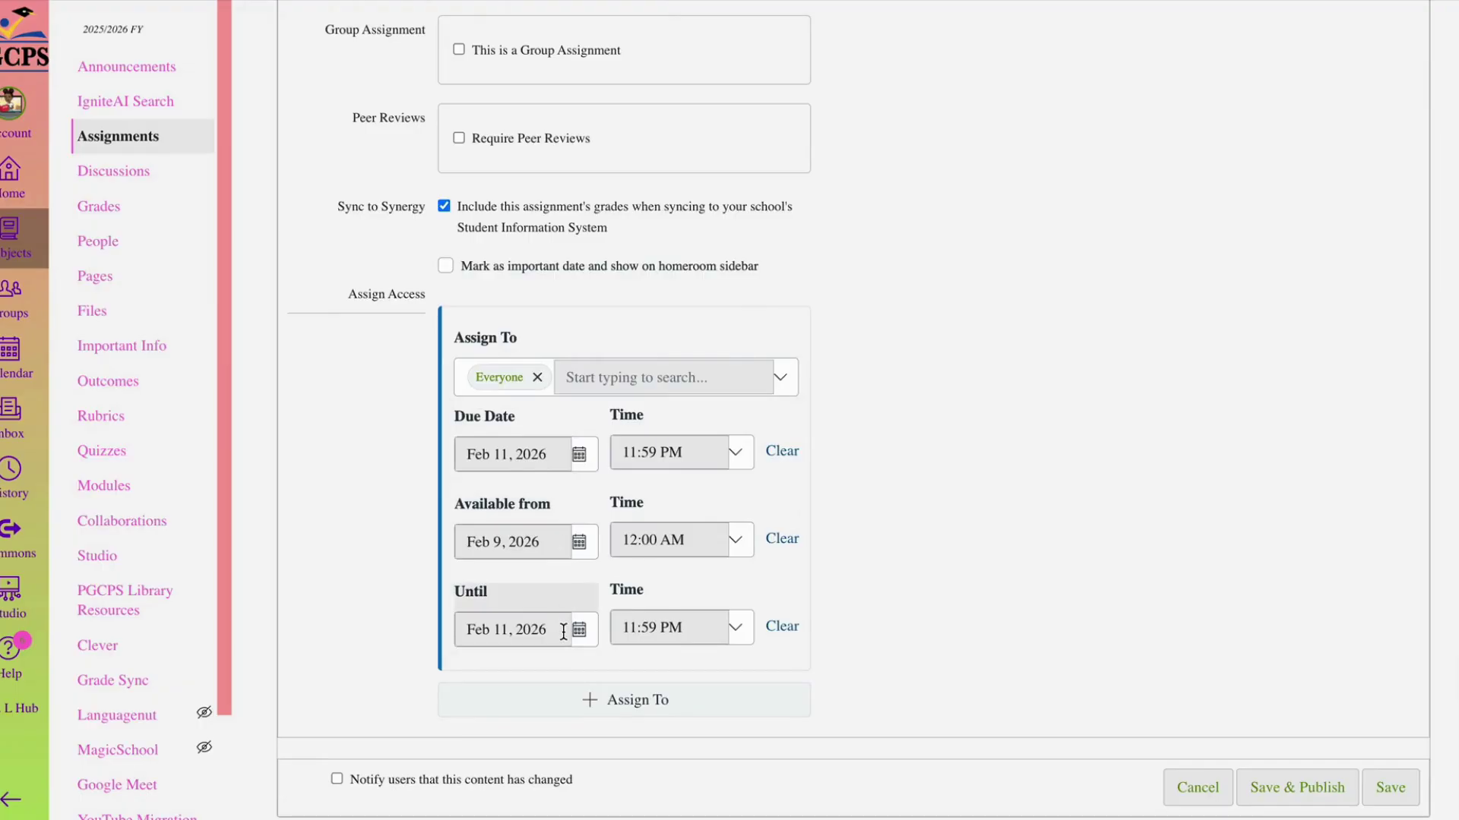
- Save the assignment without publishing it
scroll(1028, 563, "down", 1)
right_click(1371, 649)
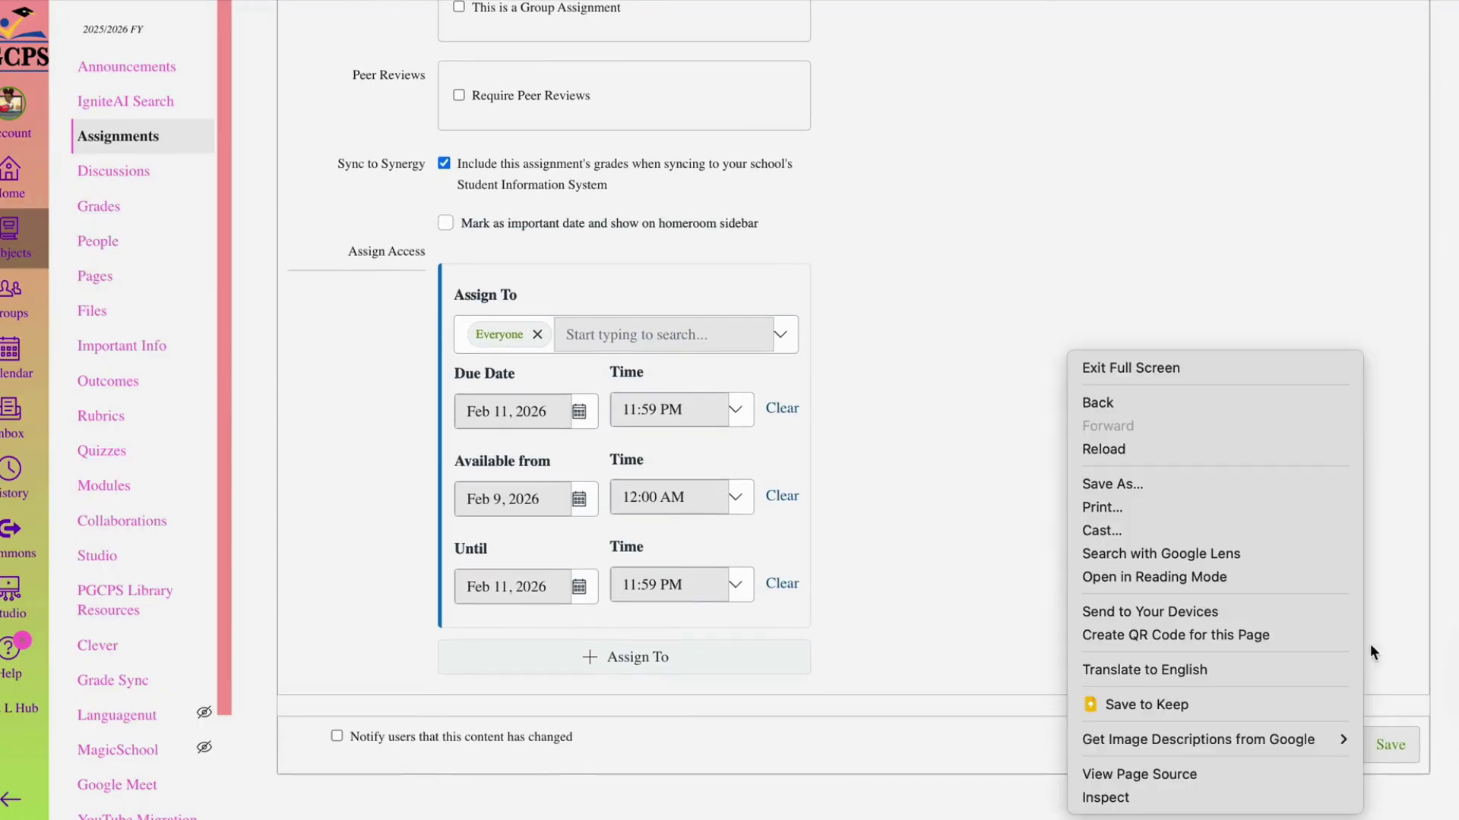
left_click(1369, 646)
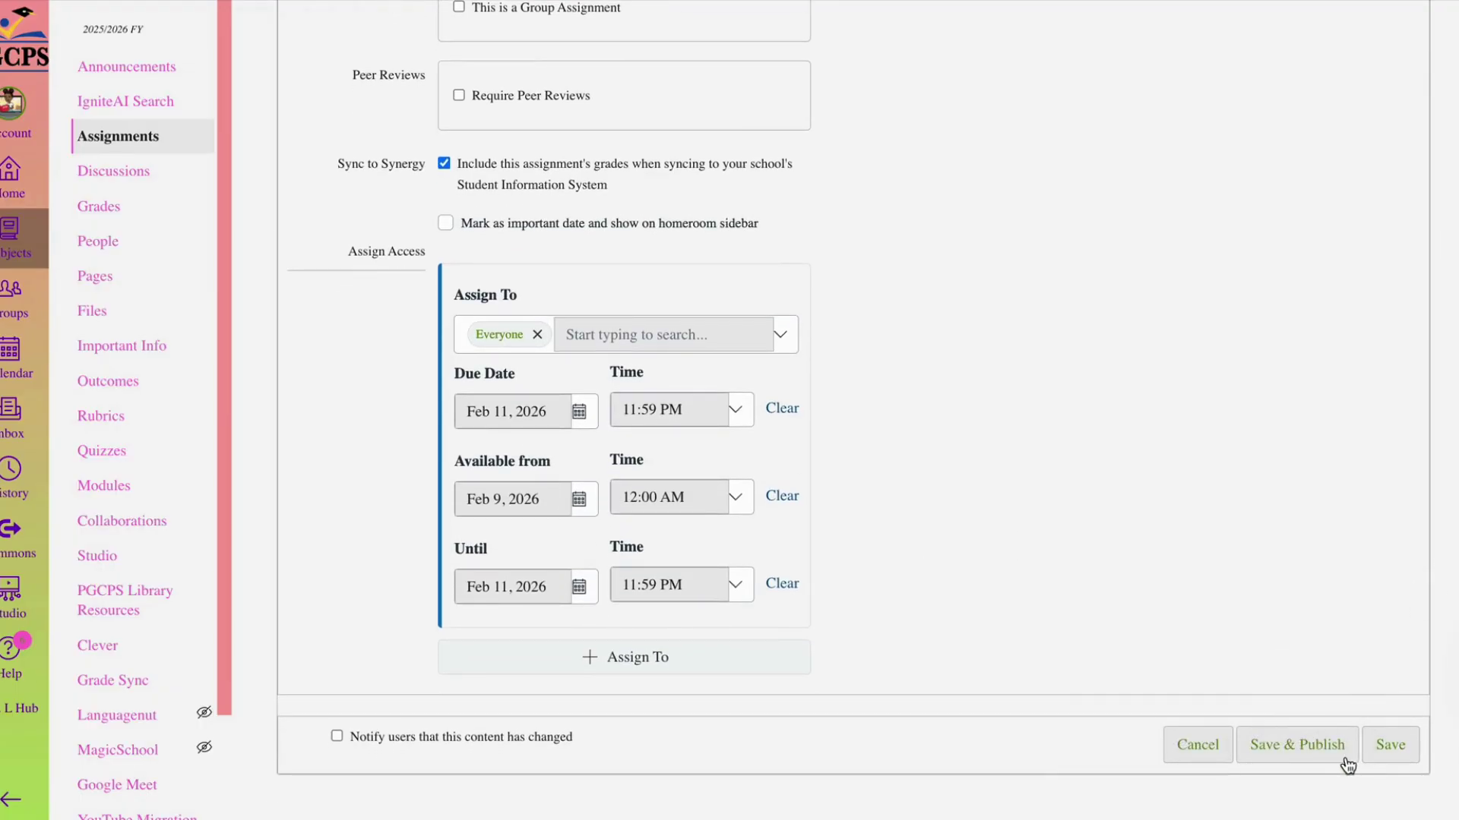
left_click(1389, 749)
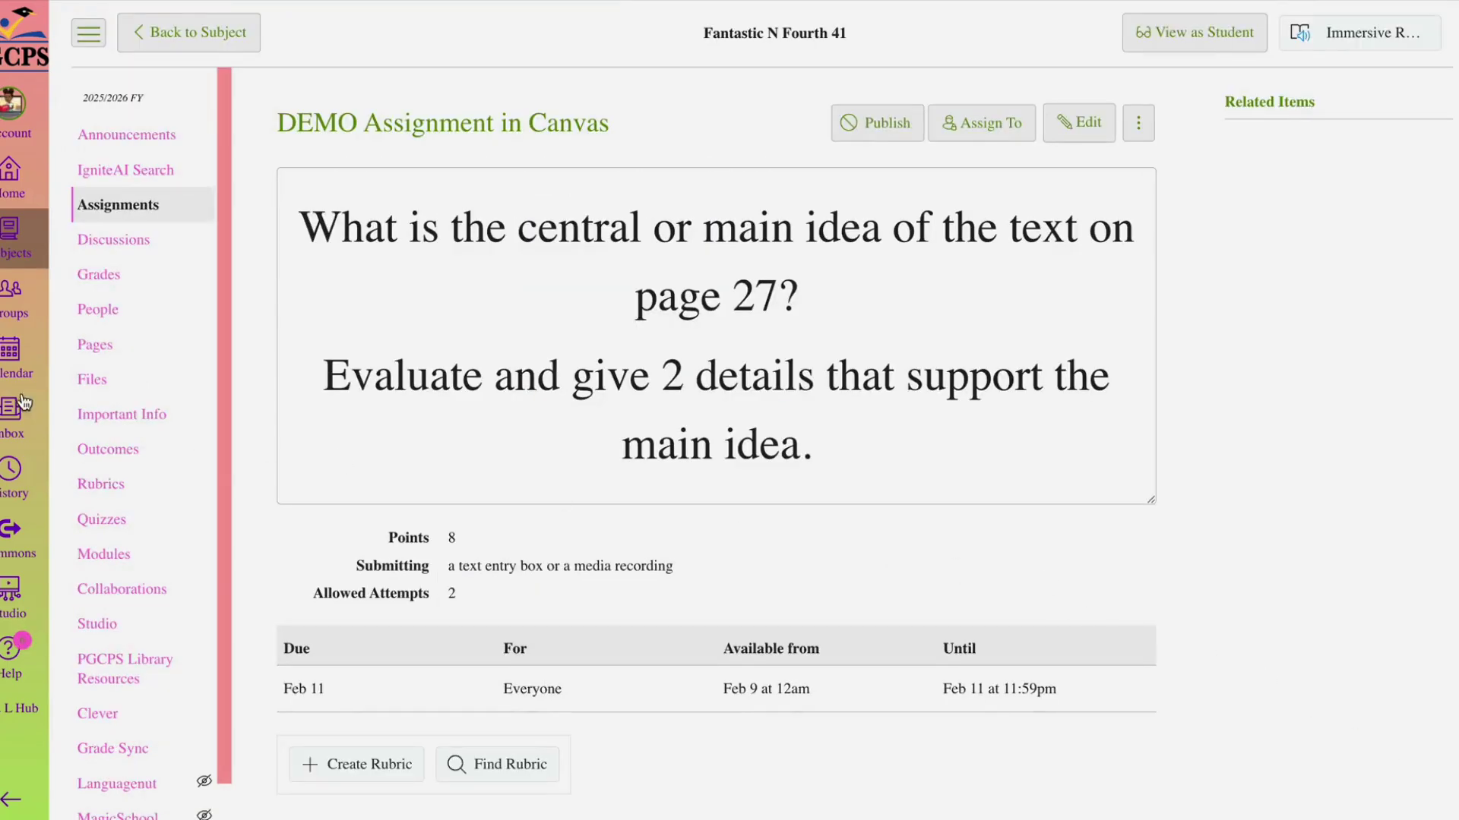
- Publish the DEMO Assignment in Canvas module together with all its items
left_click(106, 560)
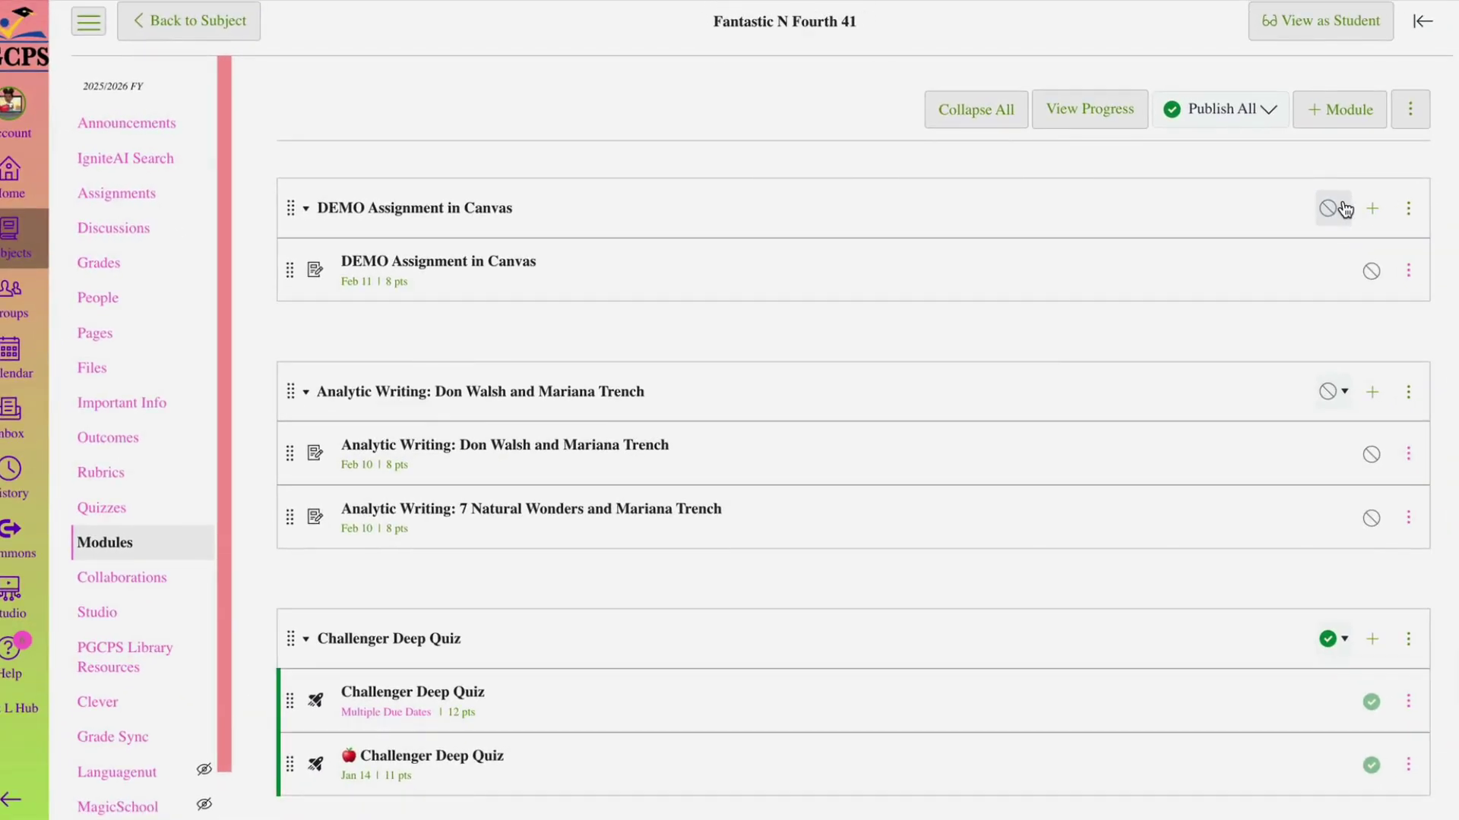
left_click(1343, 217)
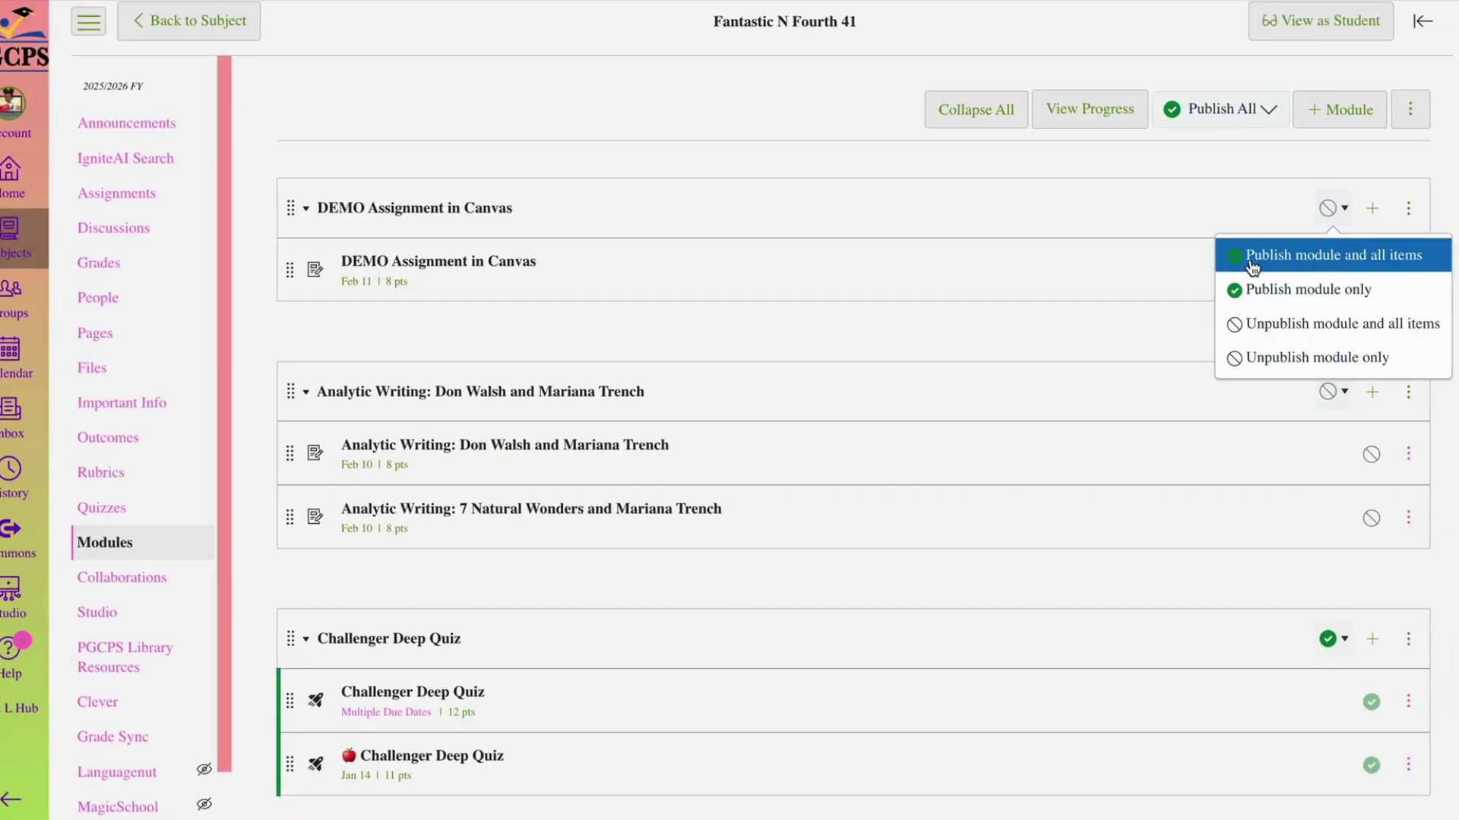
left_click(1322, 262)
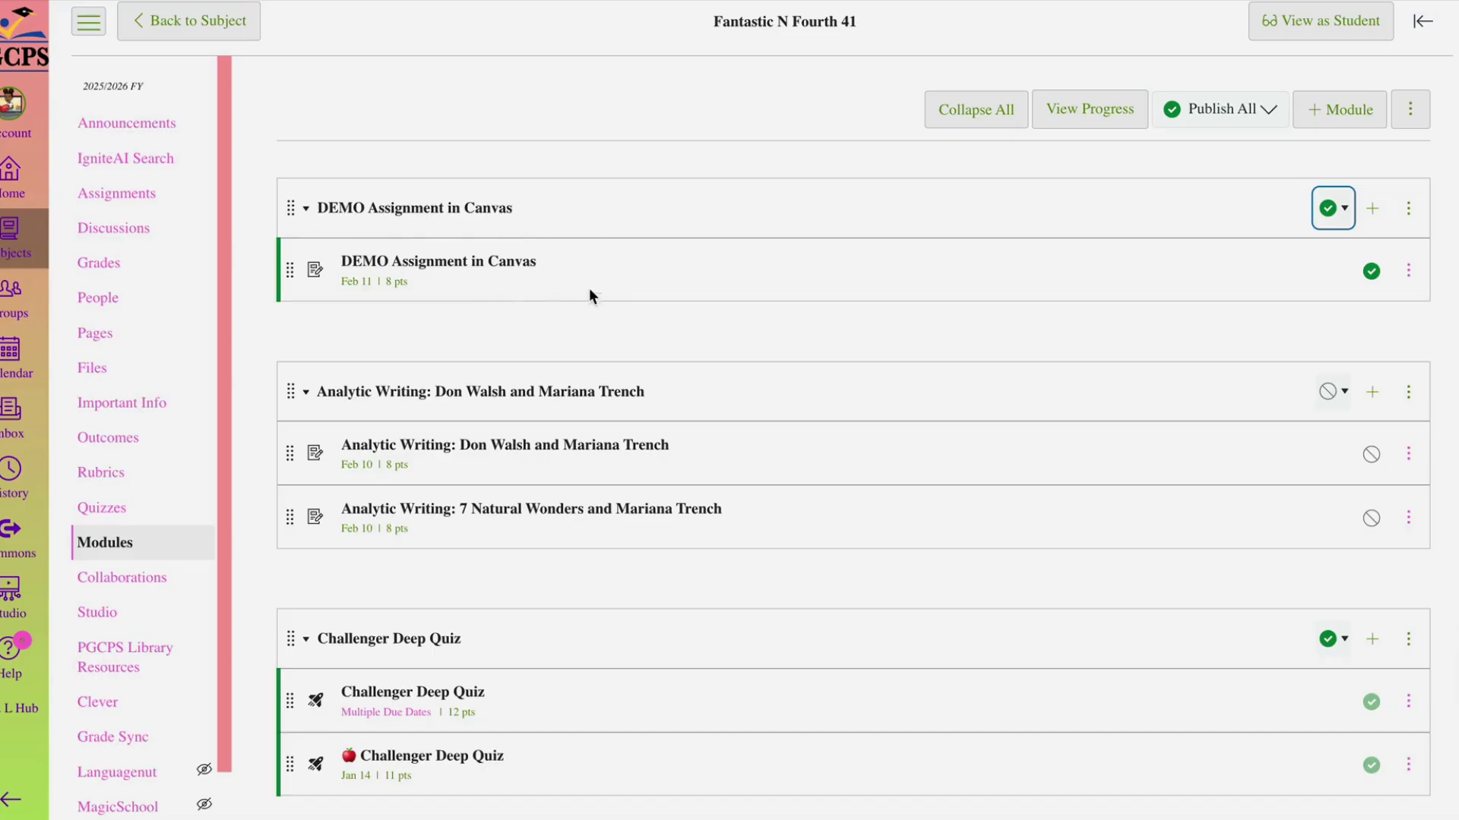
- Open DEMO Assignment in Canvas in Student View and choose Text as the submission type
scroll(1091, 349, "up", 1)
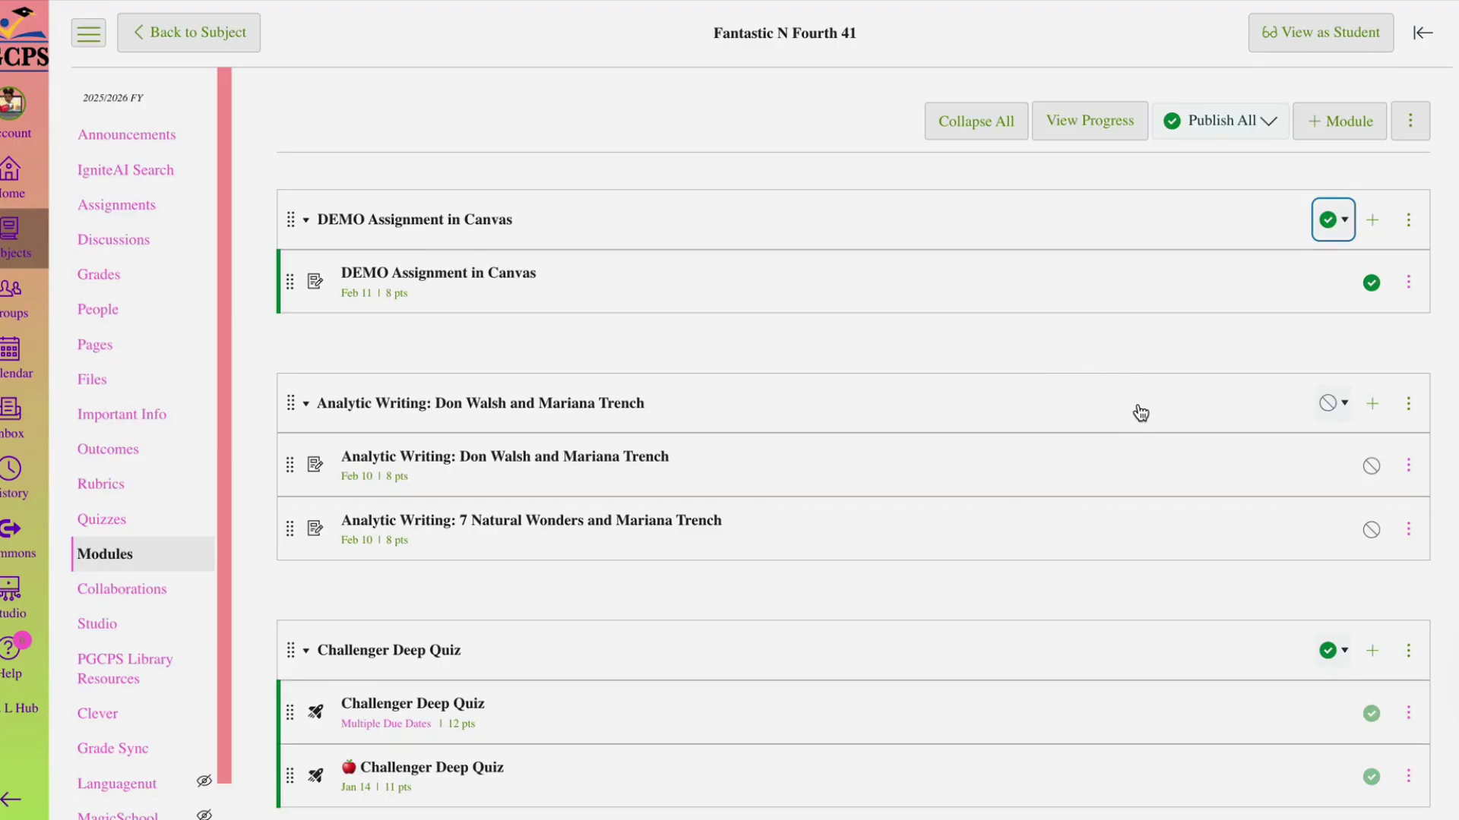
left_click(1028, 346)
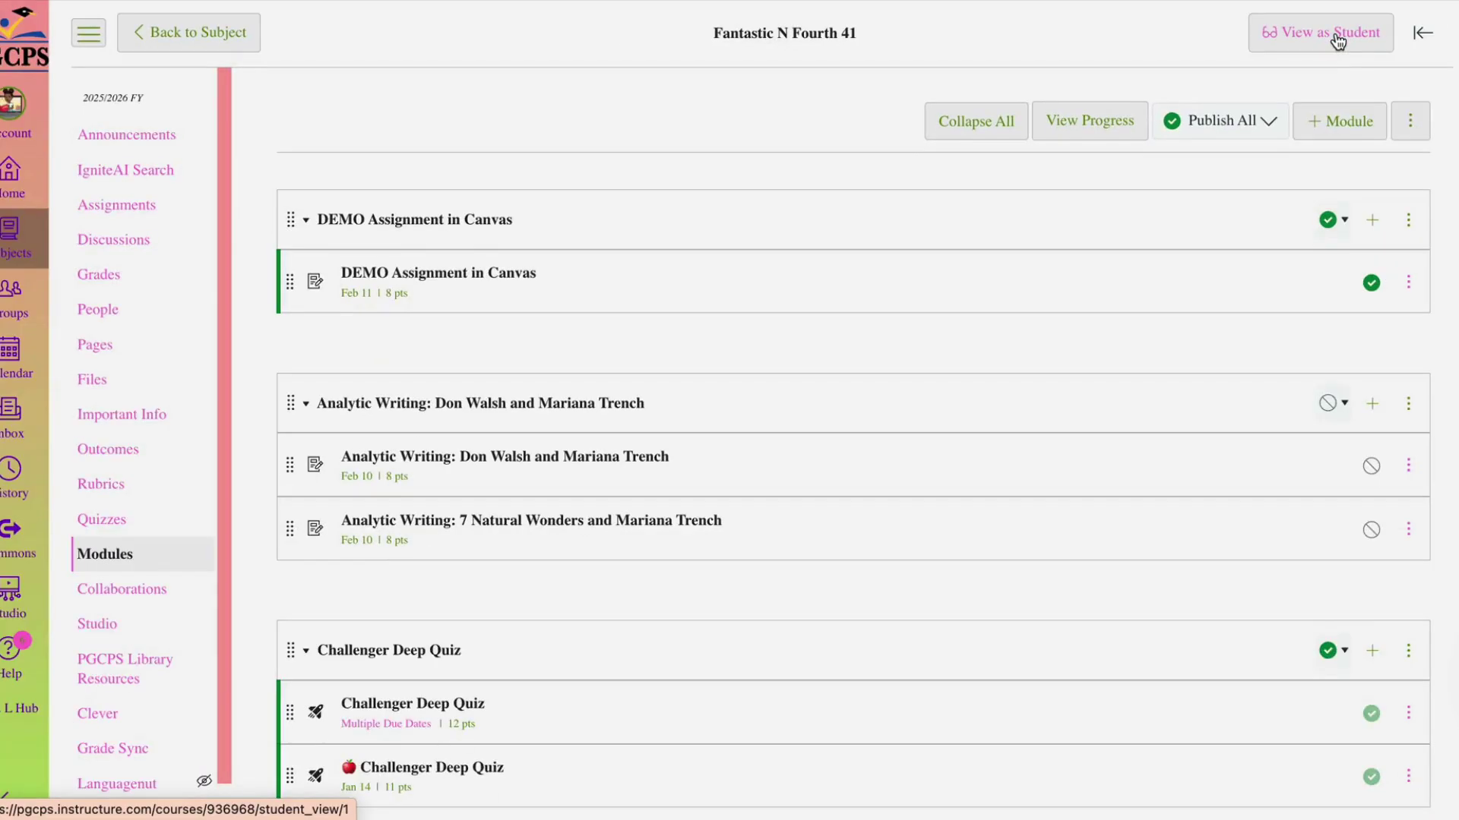
left_click(1338, 41)
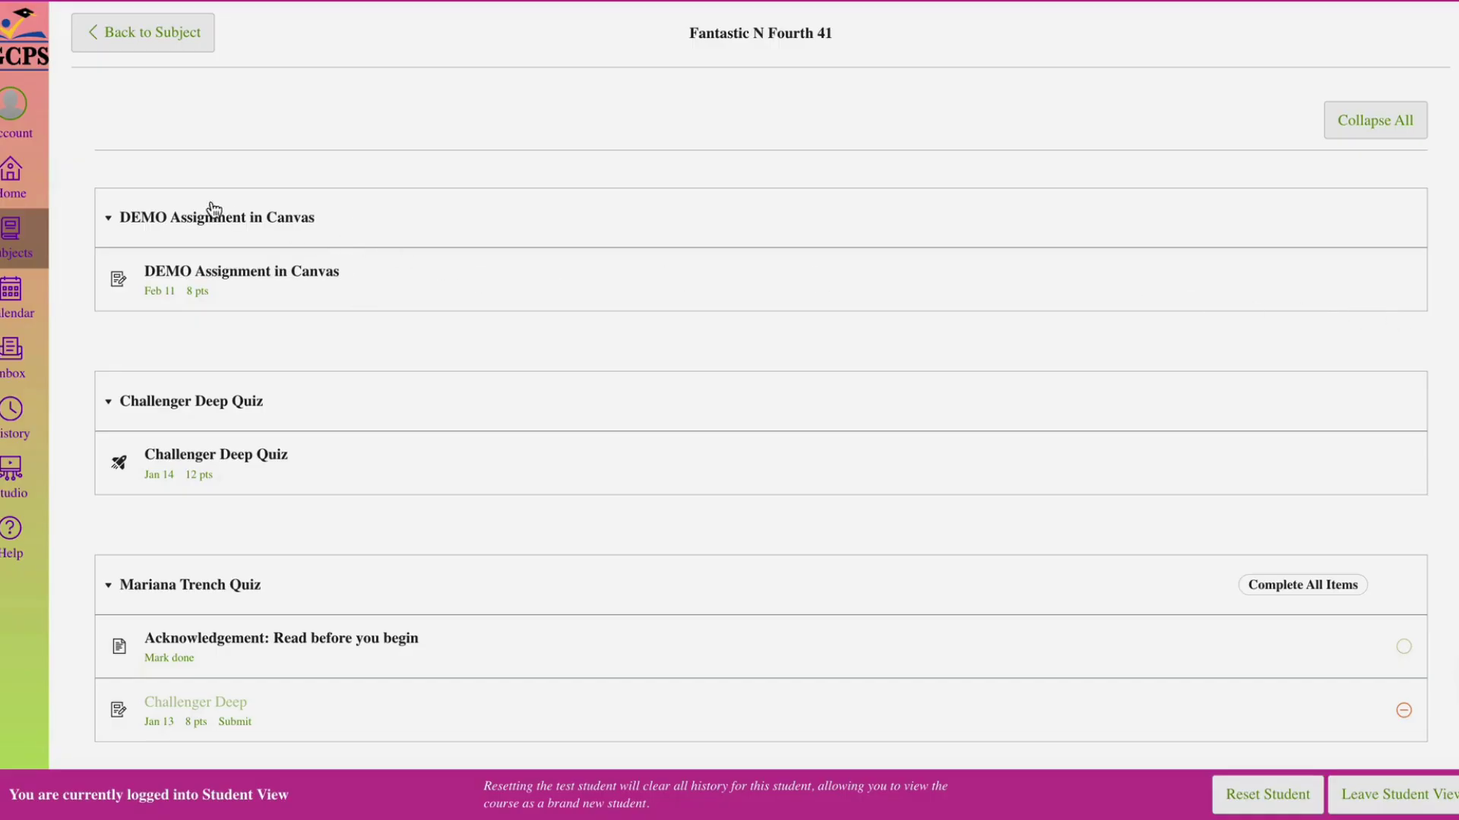
left_click(256, 273)
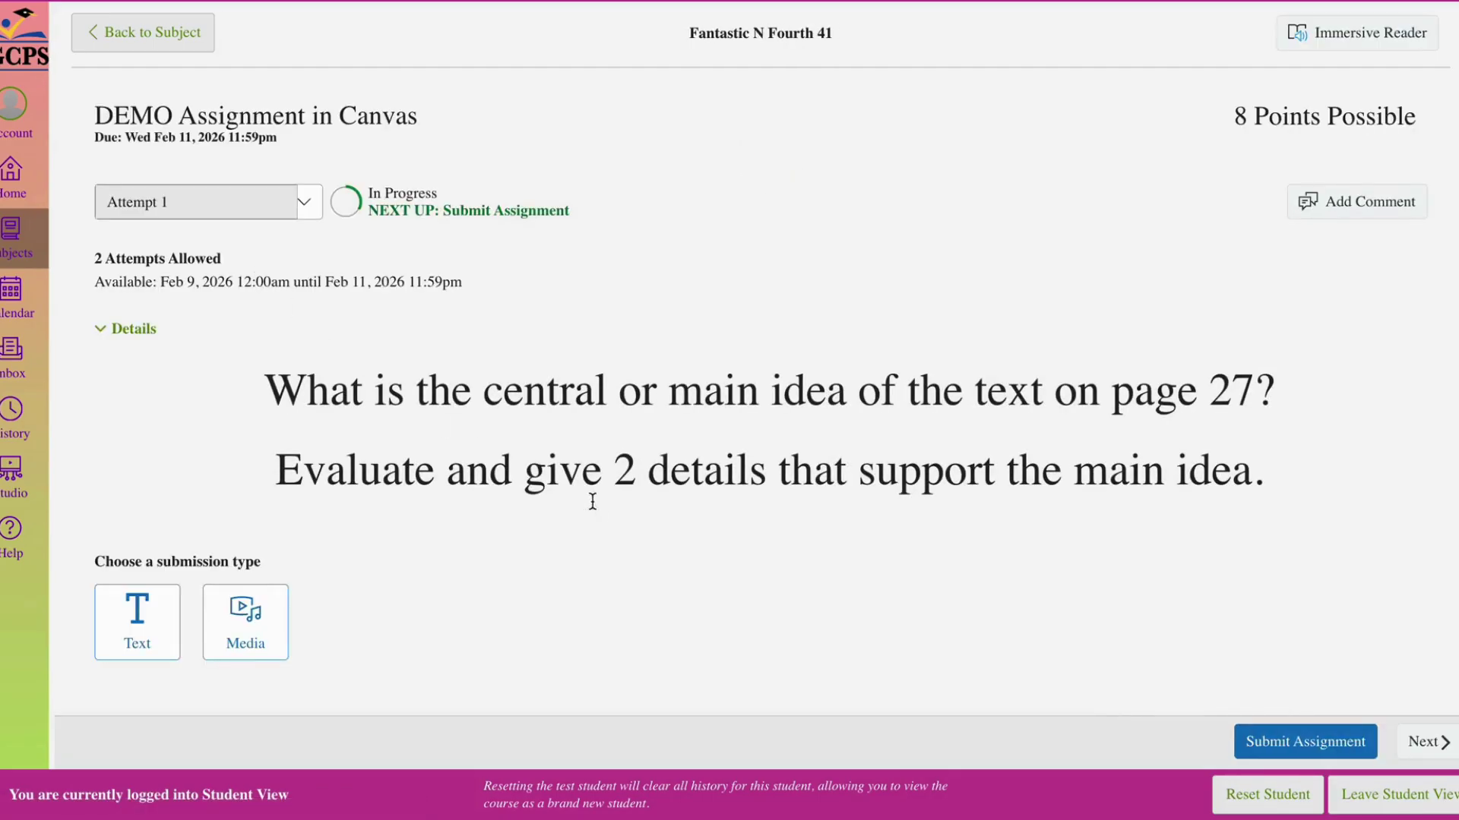
scroll(198, 601, "down", 1)
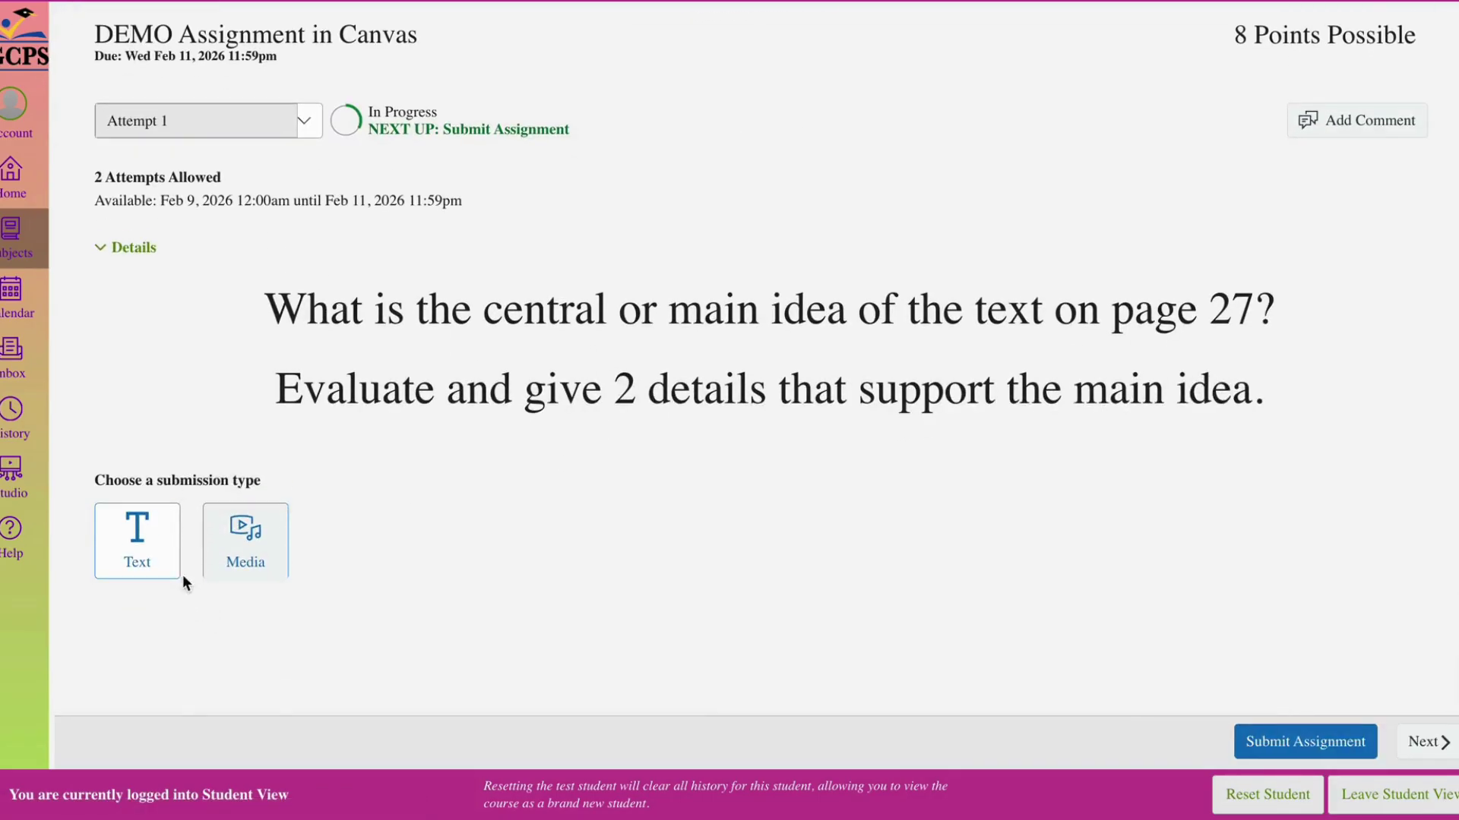
left_click(135, 547)
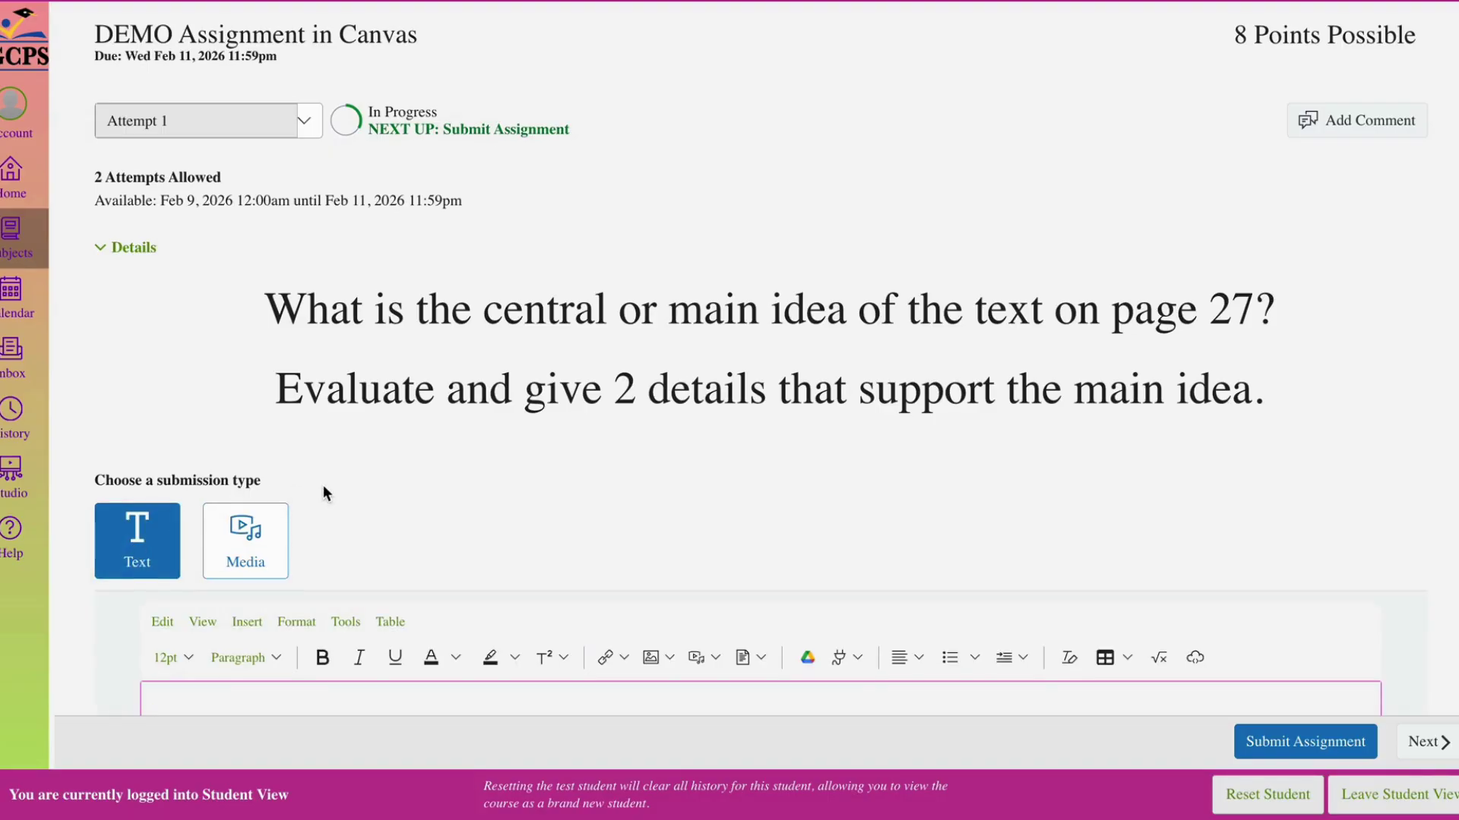